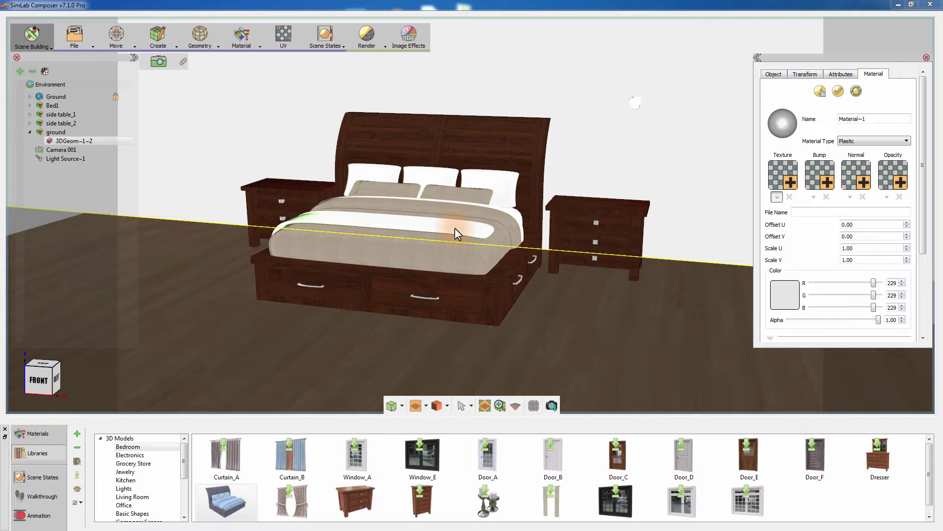
# - Start a real-time render preview and move the camera to a closer, head-on view of the bed
pyautogui.moveTo(457, 232); pyautogui.dragTo(458, 255)
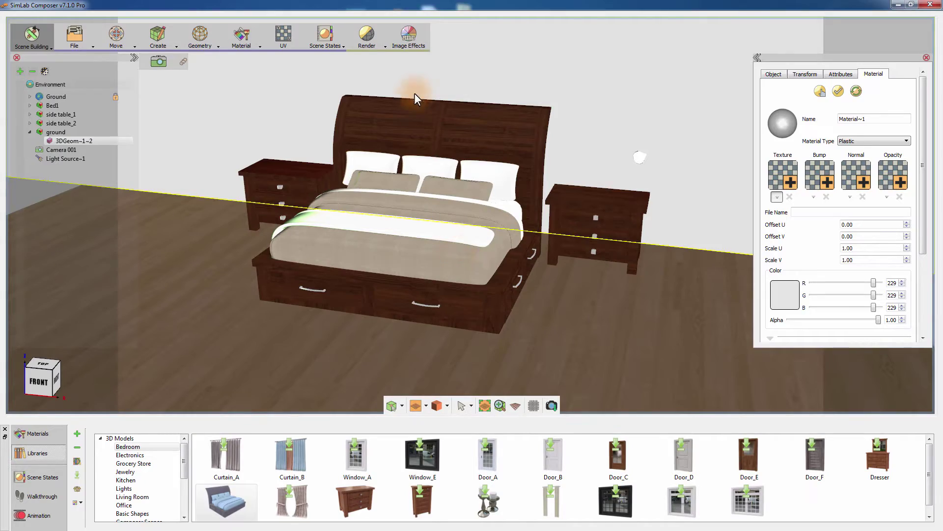
pyautogui.click(377, 49)
pyautogui.click(376, 68)
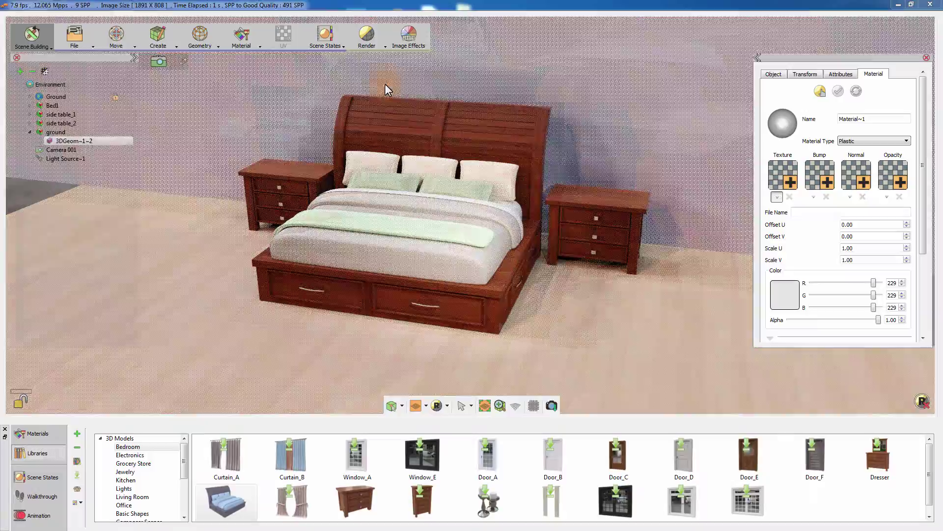
pyautogui.moveTo(436, 149); pyautogui.dragTo(418, 189)
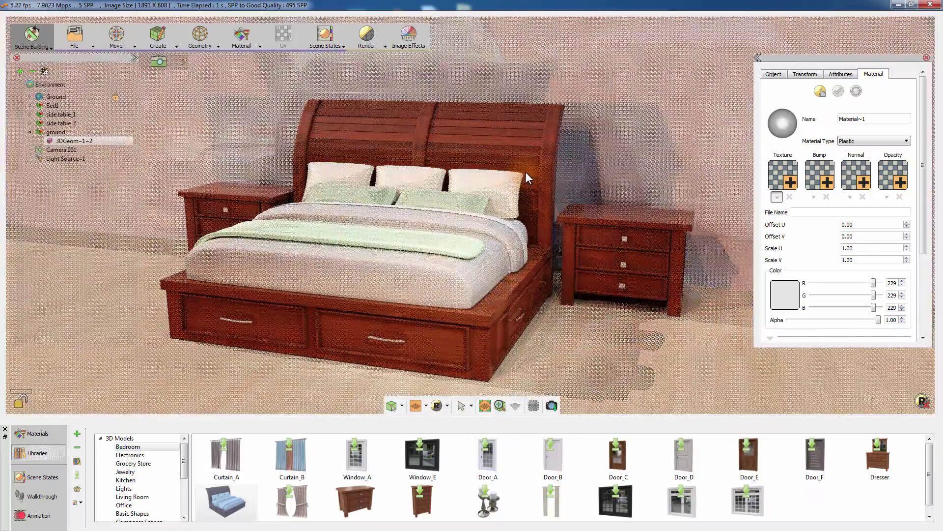
pyautogui.moveTo(541, 176); pyautogui.dragTo(578, 171)
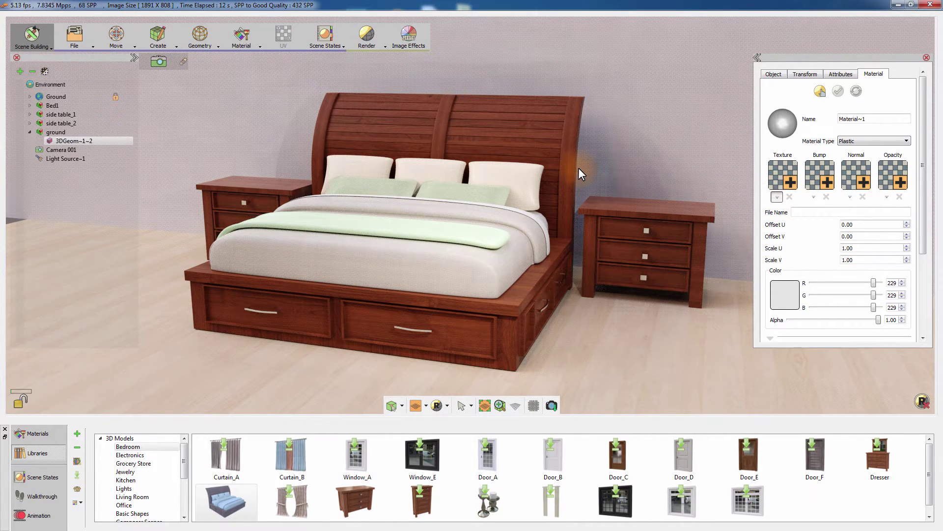
# - Stop the real-time preview and lock Camera 001 so the shot stays fixed
pyautogui.press('Escape')
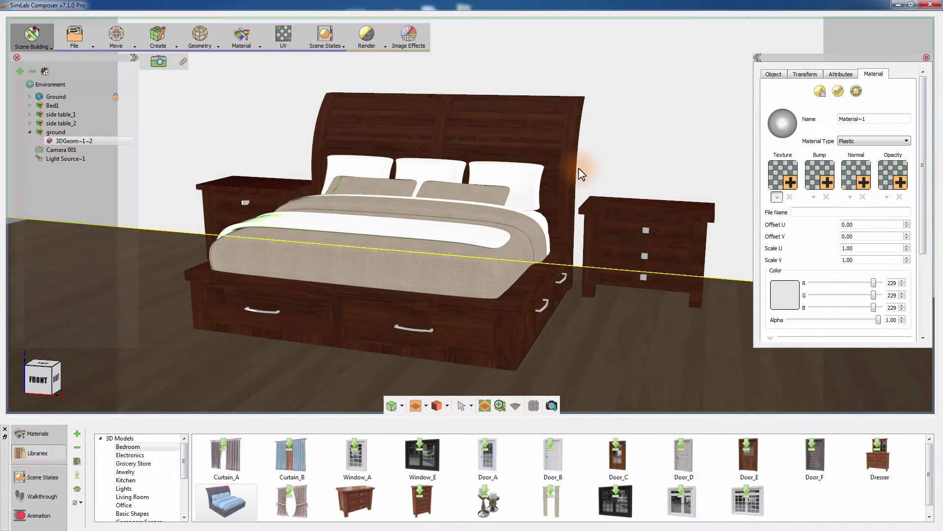
pyautogui.click(84, 151)
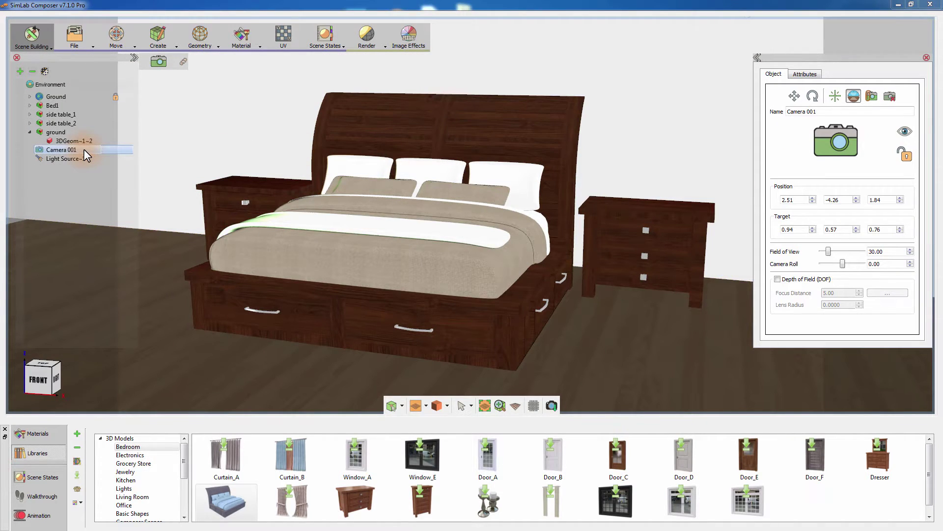
pyautogui.click(905, 155)
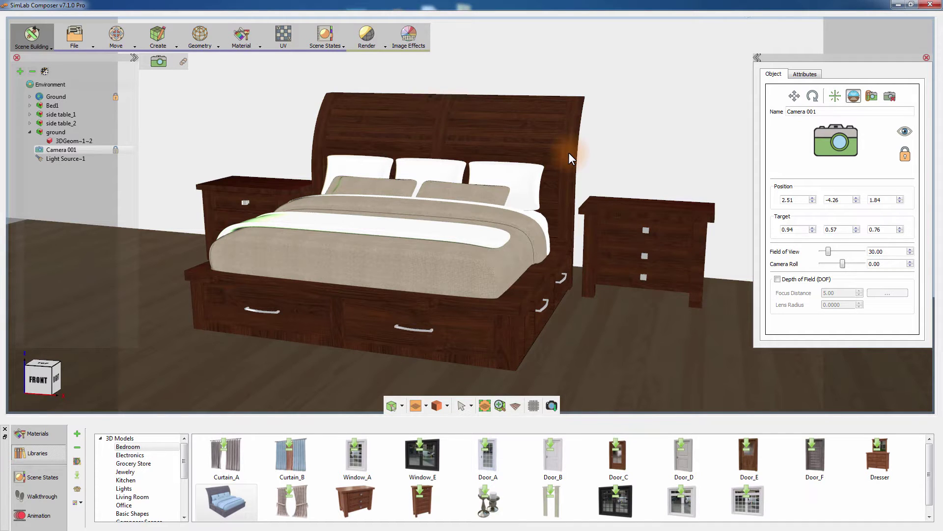
# - Render the scene at fixed quality and save the snapshot as the PNG 'Color_layer'
pyautogui.click(370, 39)
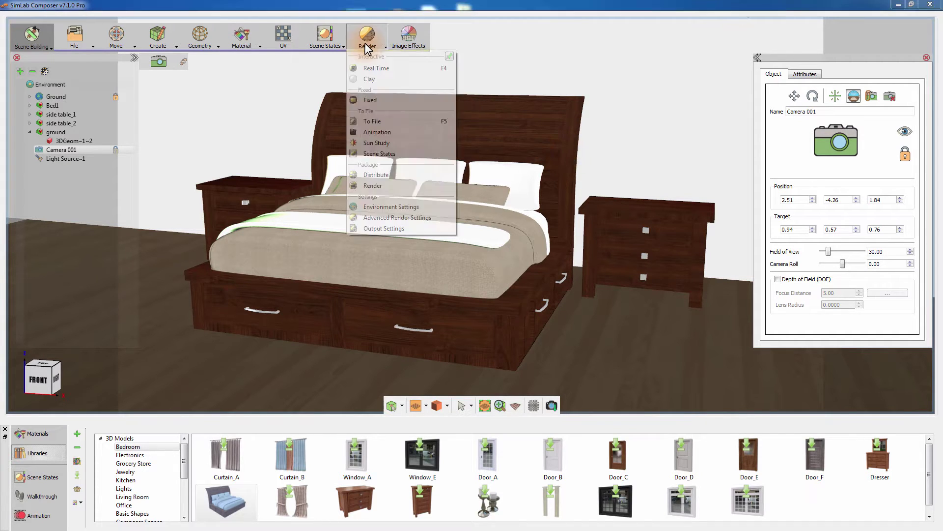
pyautogui.click(384, 104)
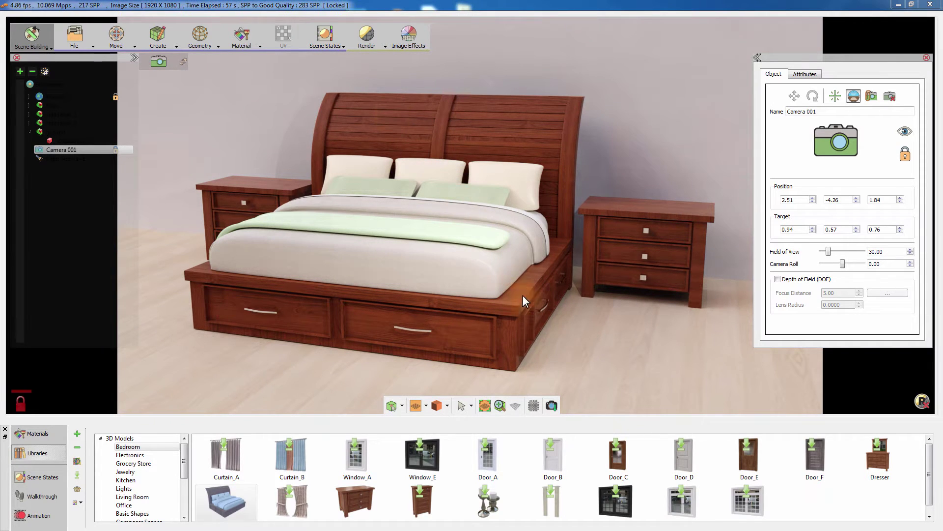
pyautogui.click(552, 406)
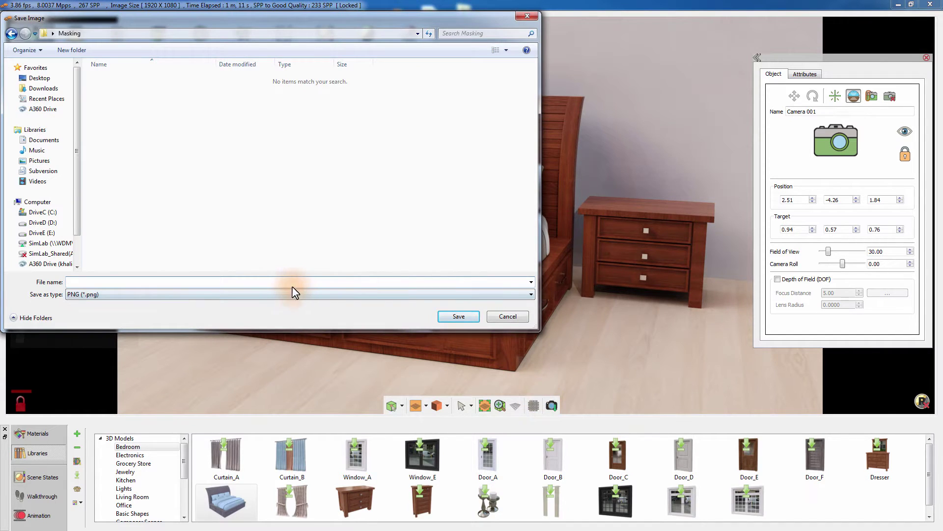
pyautogui.write('Color_')
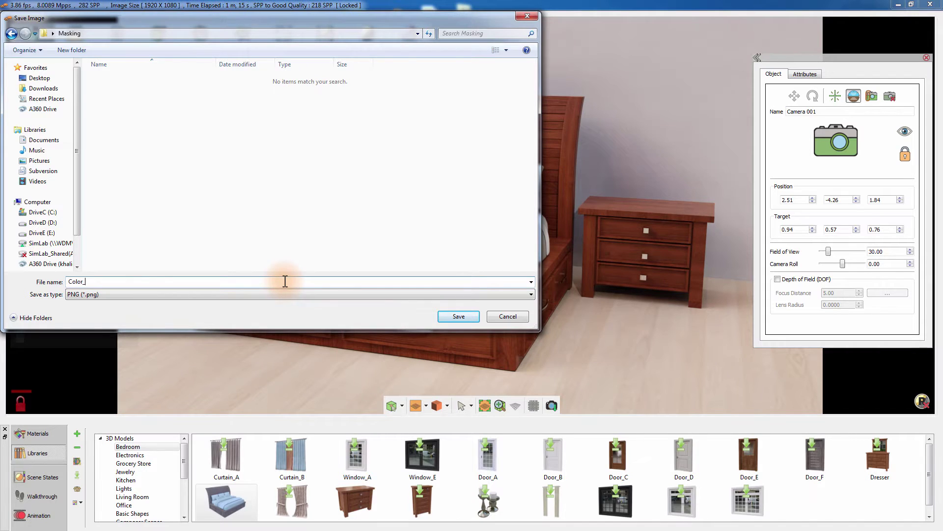
pyautogui.write('layer')
pyautogui.click(450, 320)
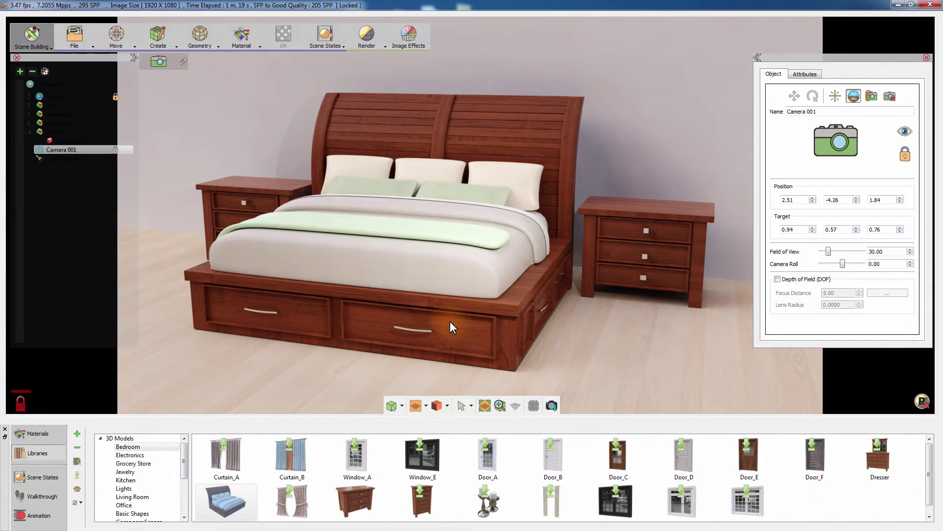
pyautogui.click(451, 322)
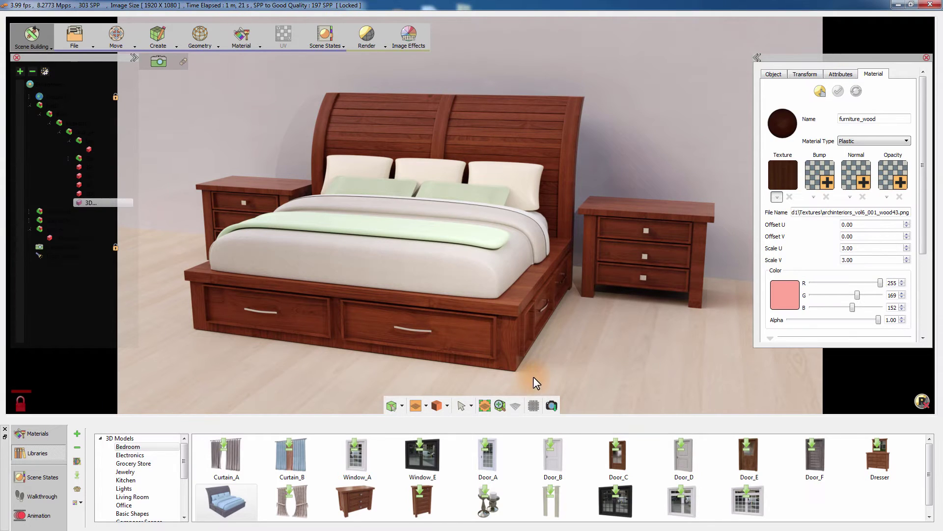
# - In Advanced Render Settings, set the renderer to Element Renderer with Object ID output
pyautogui.click(917, 399)
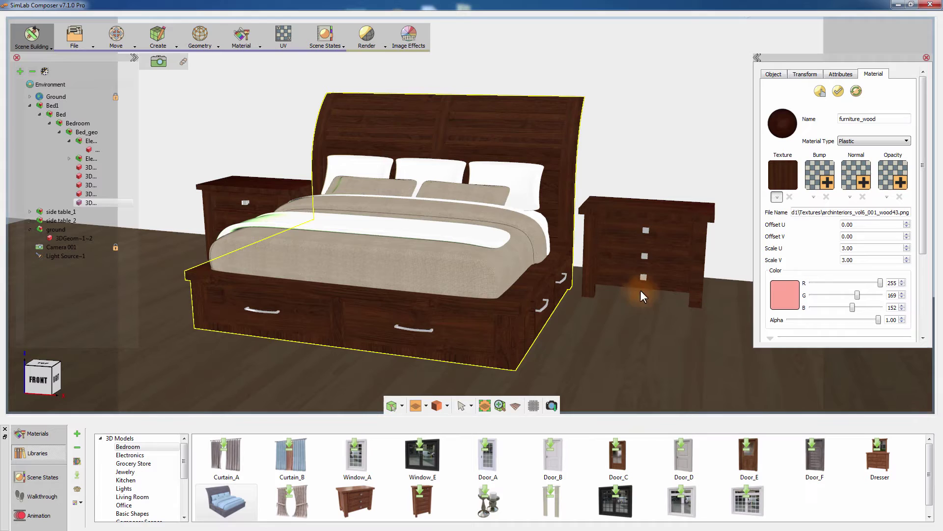
pyautogui.click(366, 44)
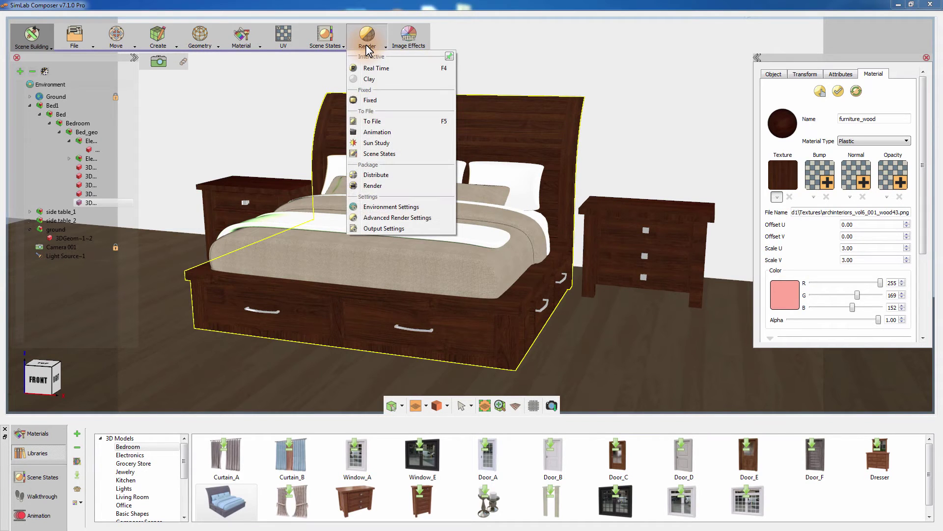
pyautogui.click(385, 217)
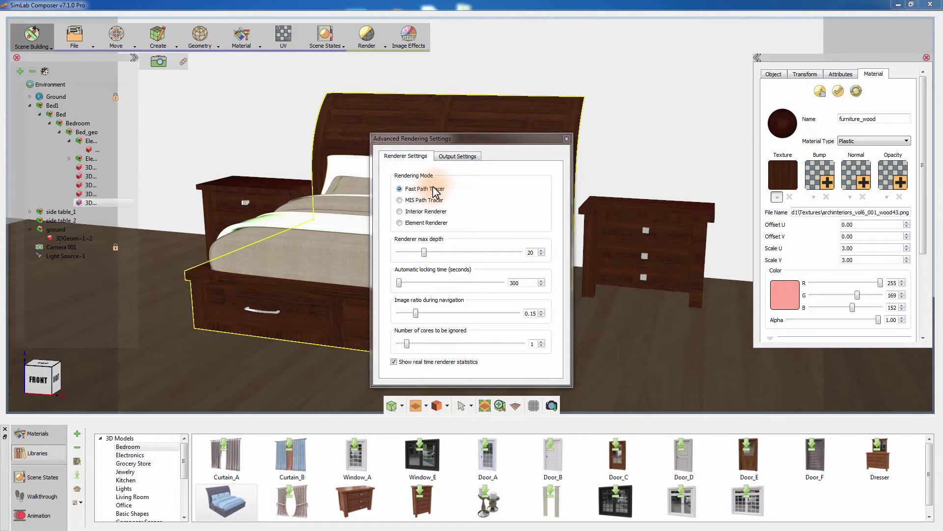
pyautogui.click(416, 224)
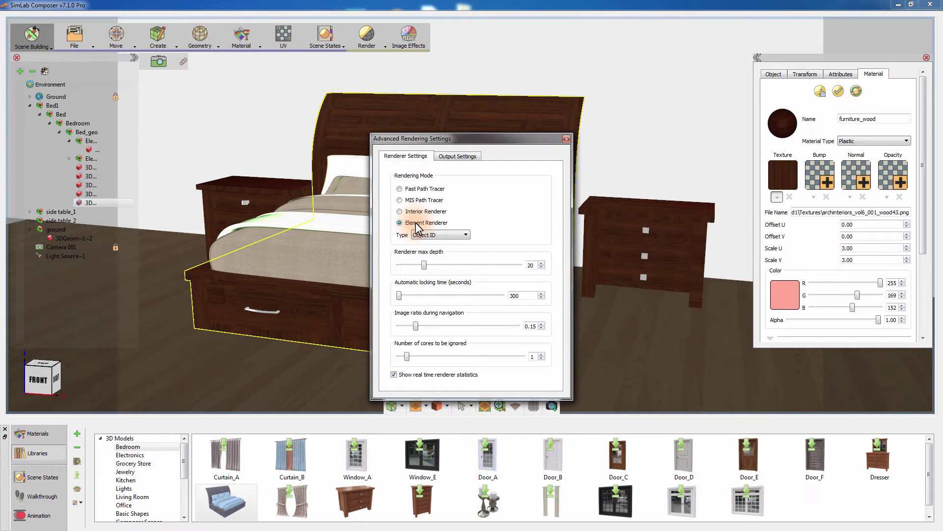
pyautogui.click(450, 235)
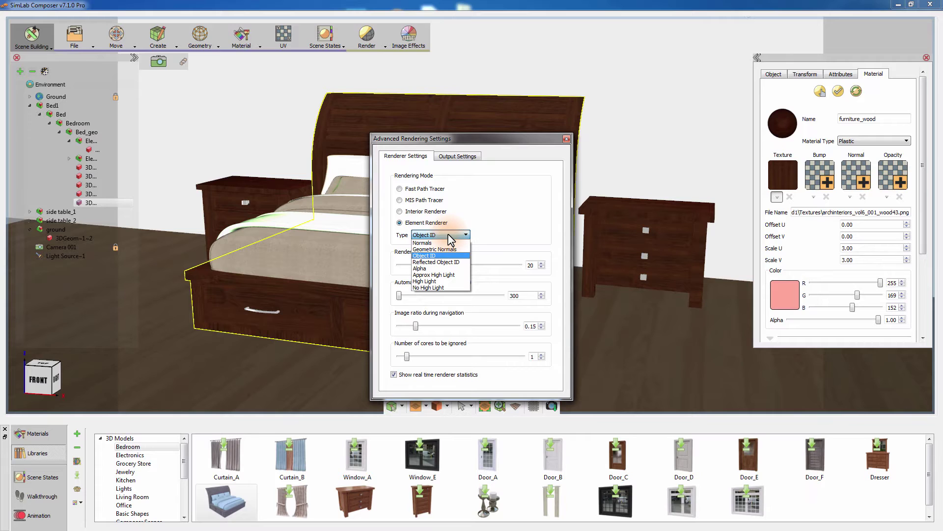
pyautogui.click(432, 255)
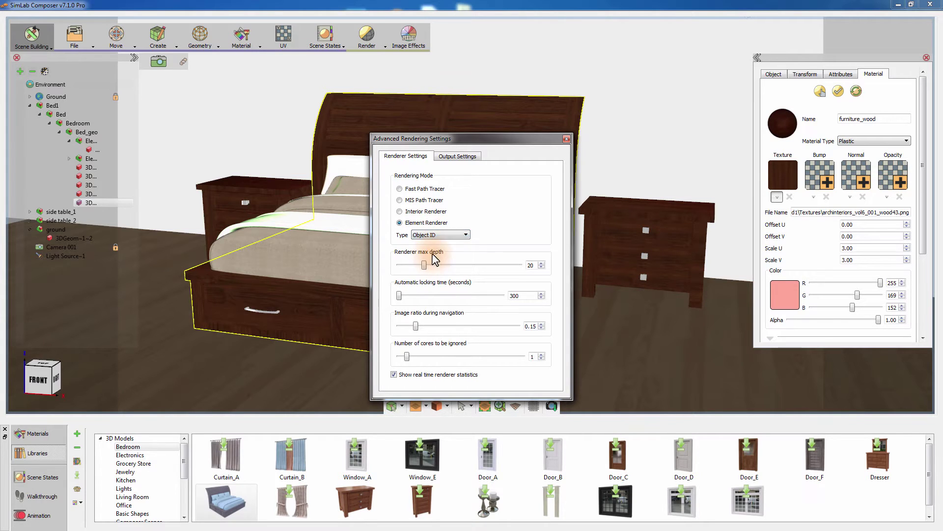
pyautogui.click(567, 140)
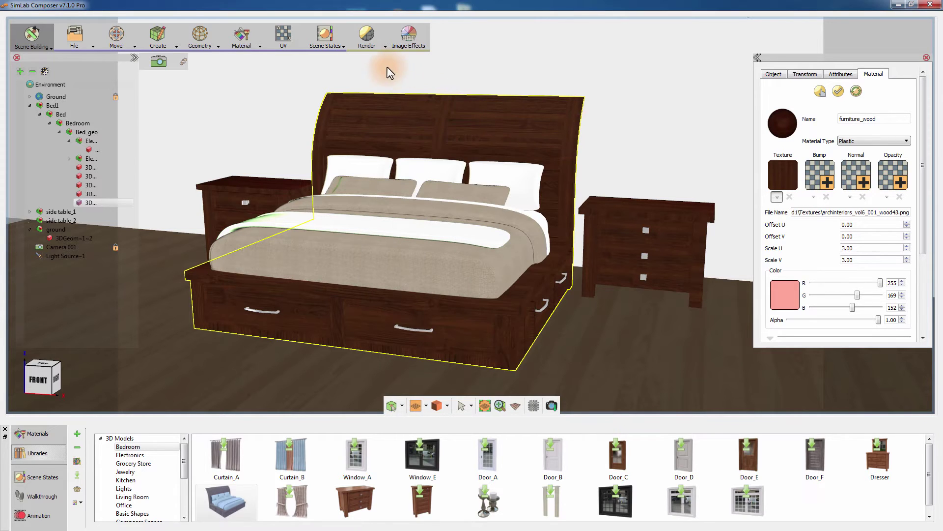
# - Render the Object ID colours at fixed quality, save the snapshot as 'Mask', and exit the render
pyautogui.click(369, 37)
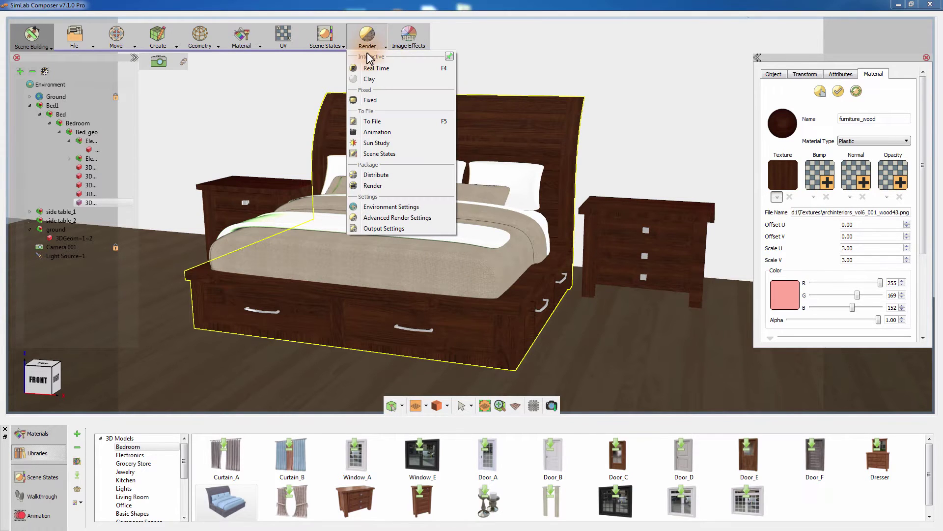
pyautogui.click(369, 100)
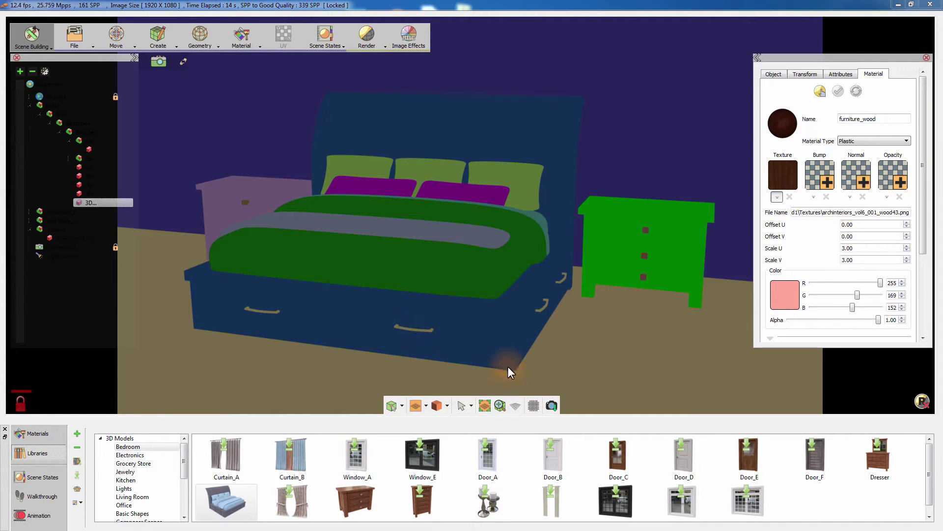
pyautogui.click(552, 405)
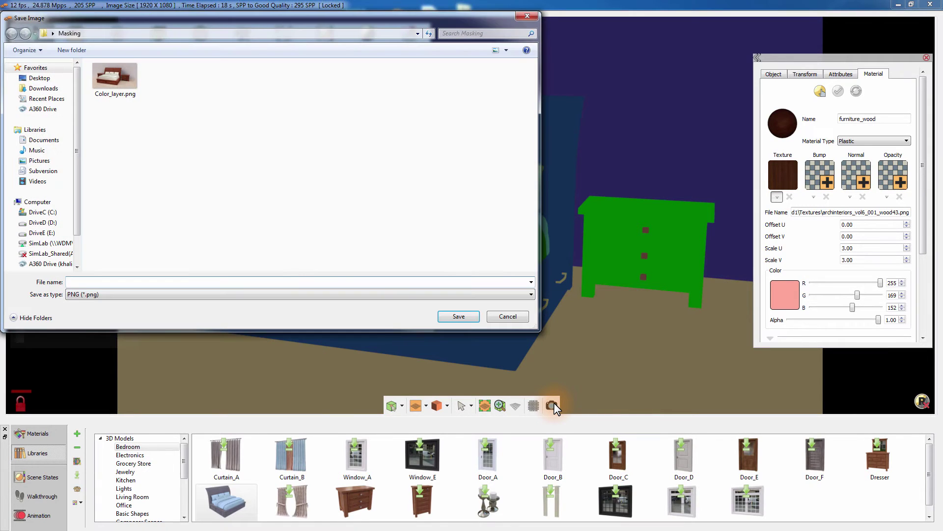
pyautogui.click(225, 281)
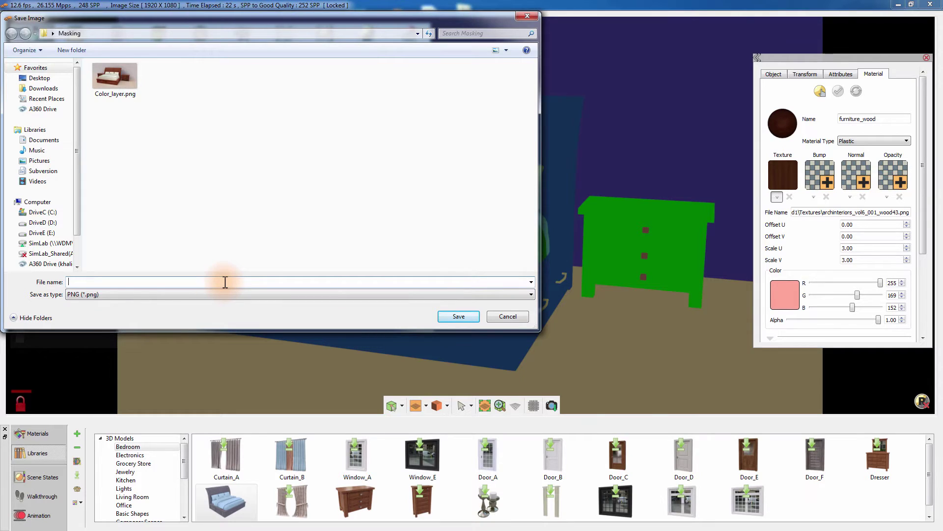
pyautogui.write('Mask')
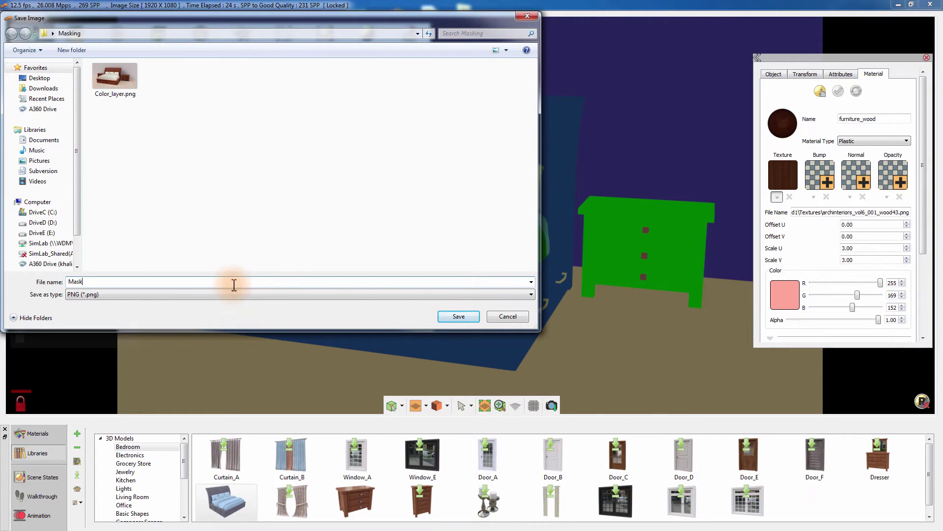
pyautogui.click(454, 316)
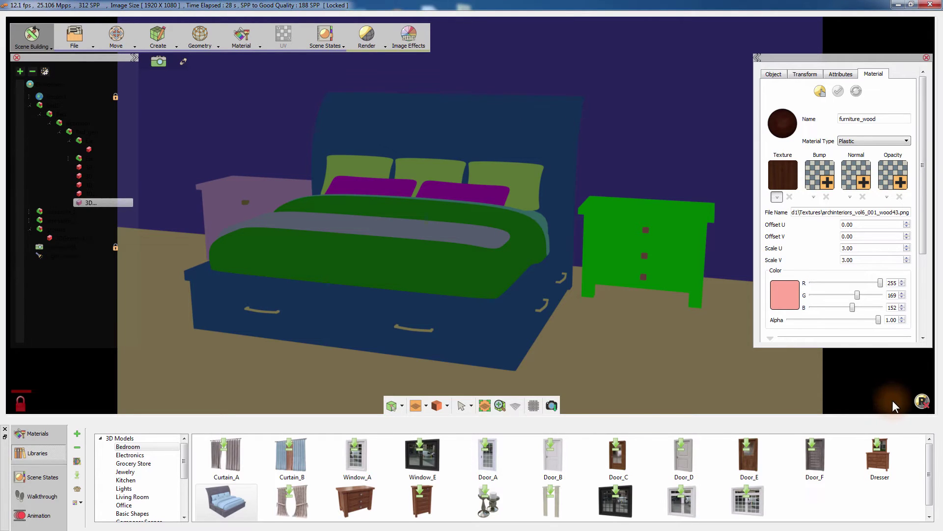
pyautogui.click(922, 402)
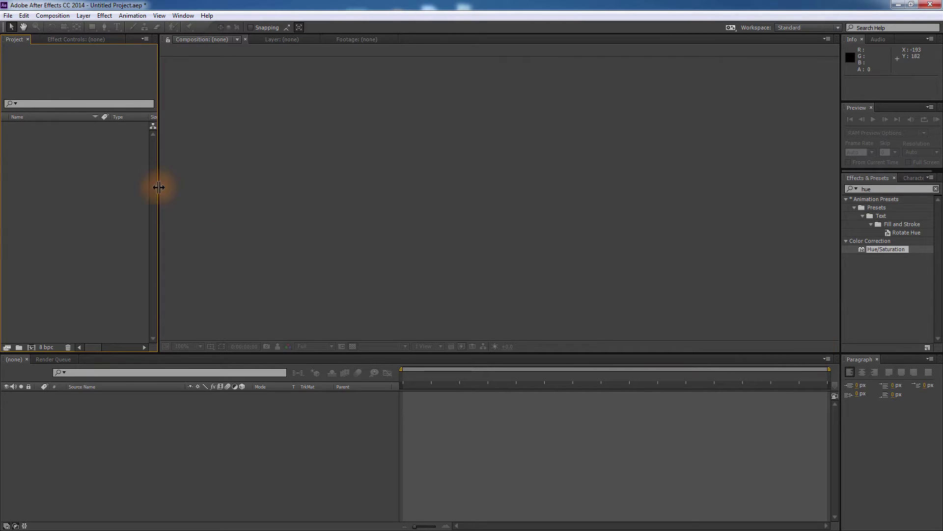
# - Import Color_layer.png and Mask.png into the After Effects project
pyautogui.rightClick(104, 165)
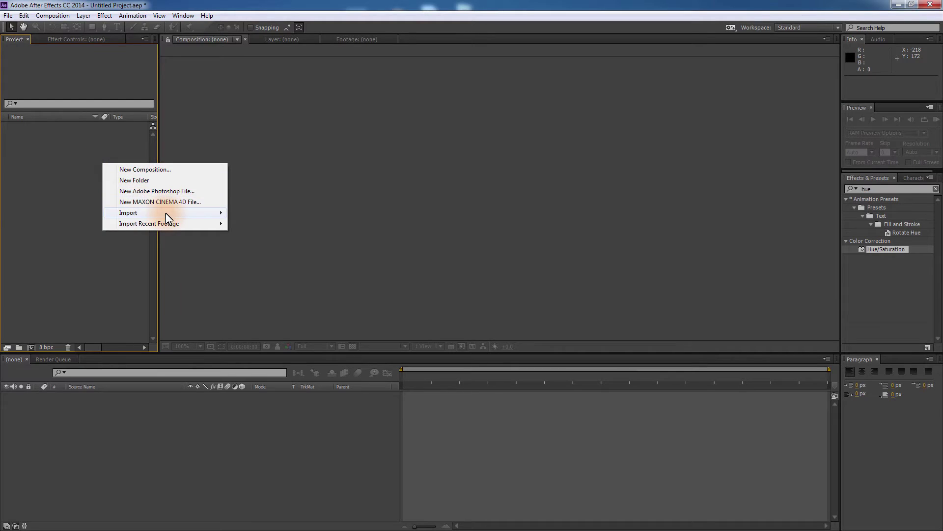
pyautogui.click(248, 212)
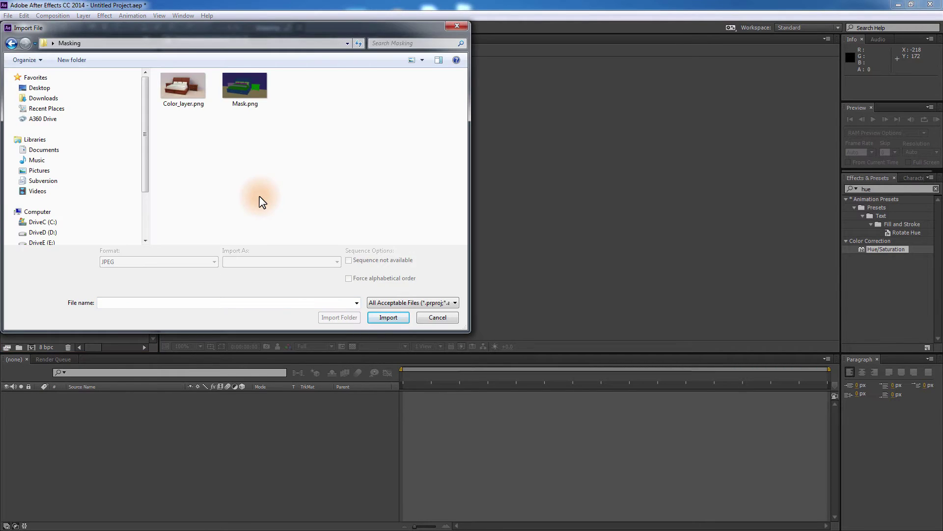
pyautogui.click(200, 109)
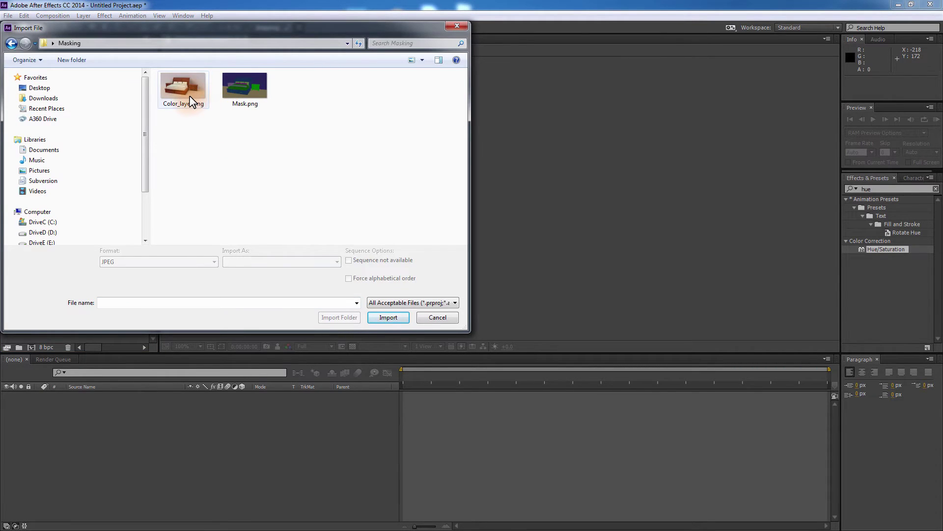
pyautogui.keyDown('ctrl'); pyautogui.click(243, 99); pyautogui.keyUp('ctrl')
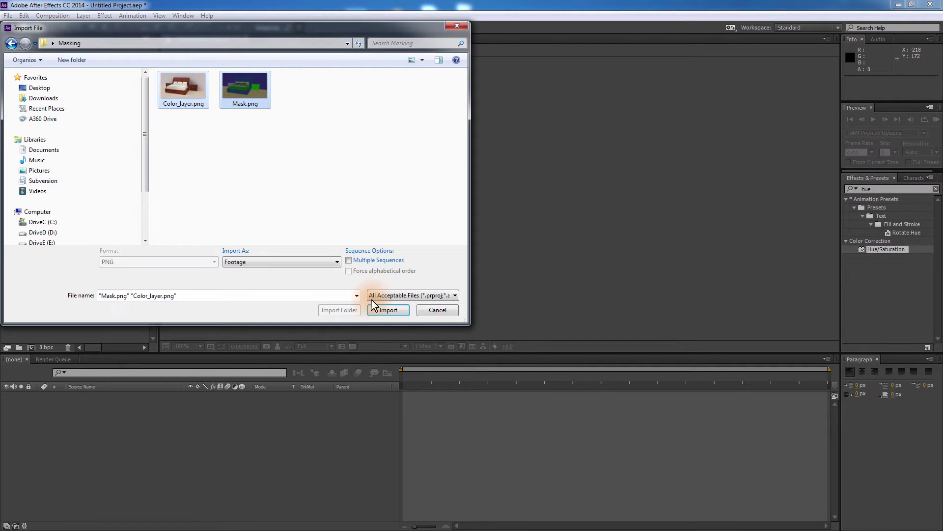
pyautogui.click(379, 310)
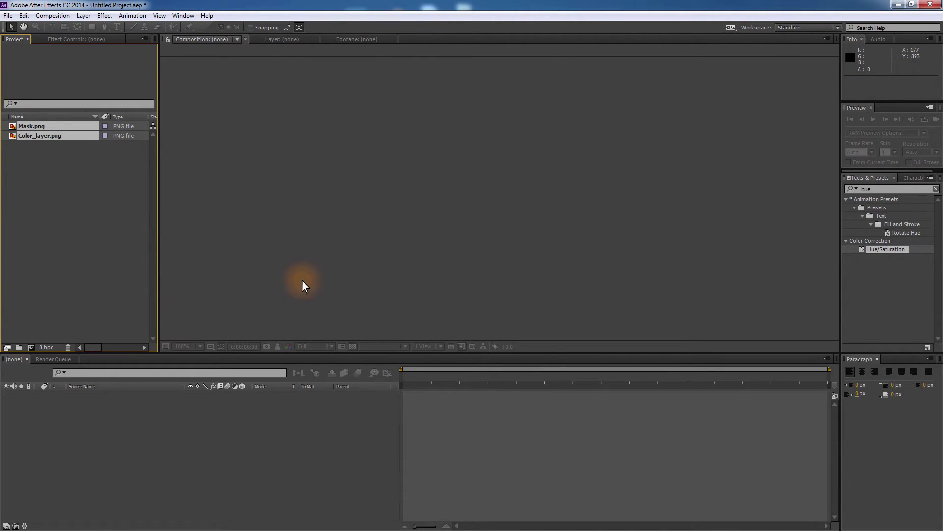
# - Create a composition from Color_layer.png and place Mask.png above it
pyautogui.click(69, 152)
pyautogui.click(39, 138)
pyautogui.moveTo(40, 140); pyautogui.dragTo(106, 415)
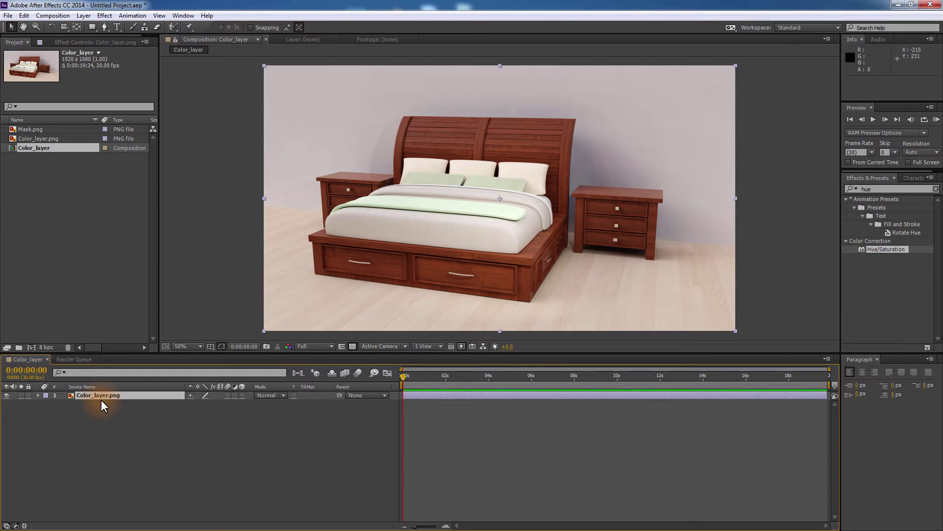
pyautogui.click(36, 132)
pyautogui.moveTo(35, 134); pyautogui.dragTo(113, 400)
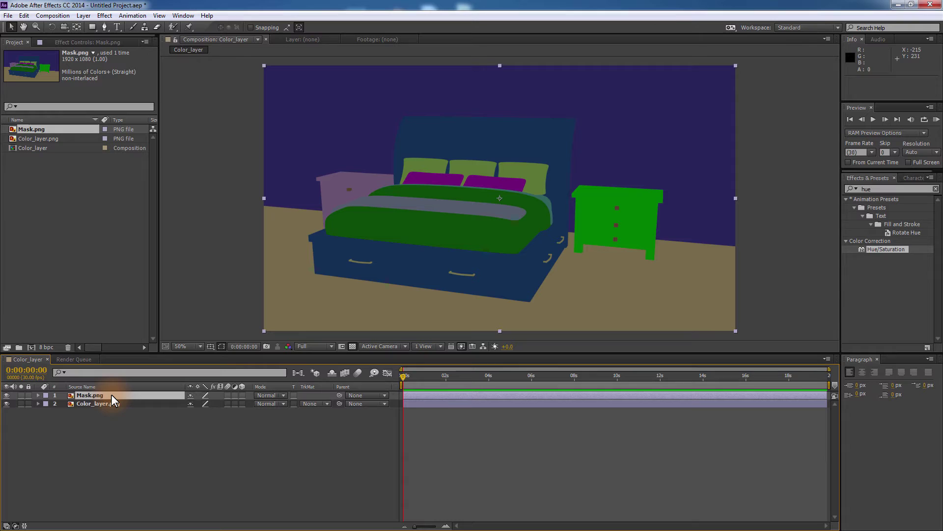
# - Apply Linear Color Key to Mask.png, keying out the right nightstand's green with 0% matching softness
pyautogui.click(103, 16)
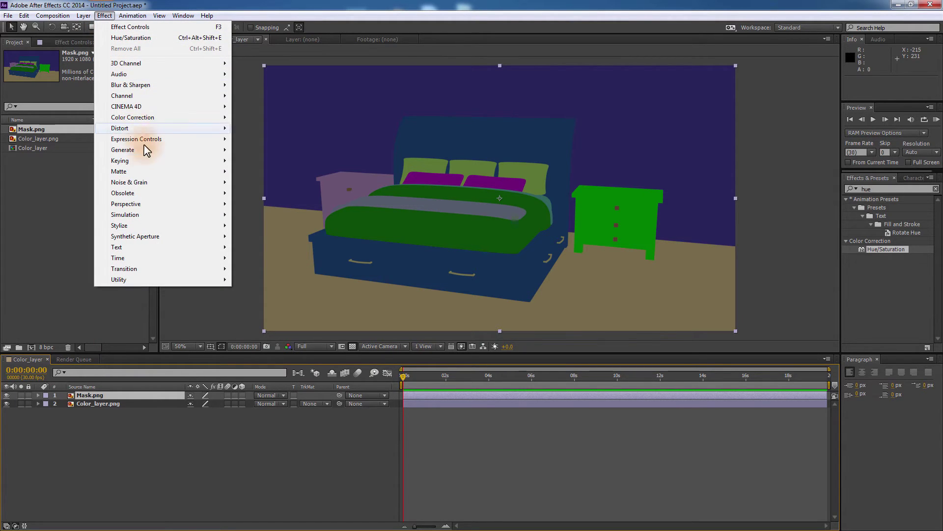
pyautogui.moveTo(150, 161)
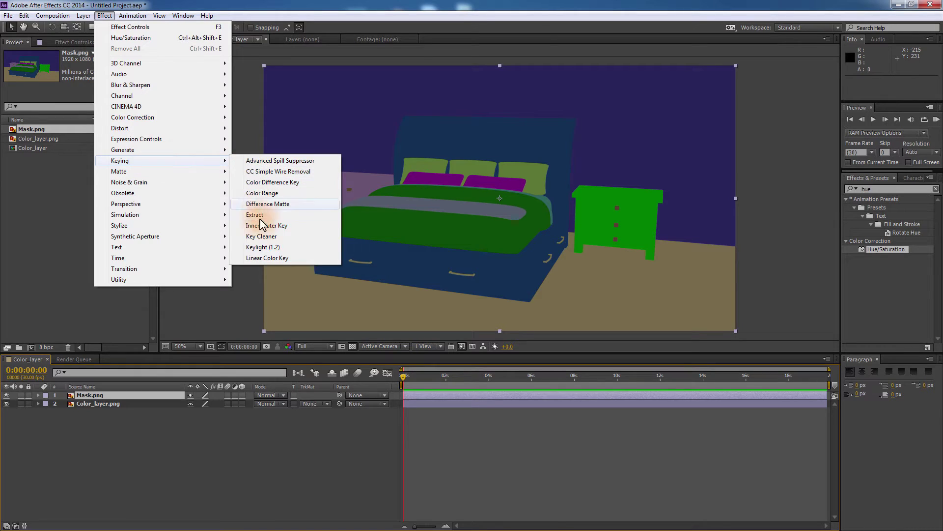
pyautogui.click(264, 259)
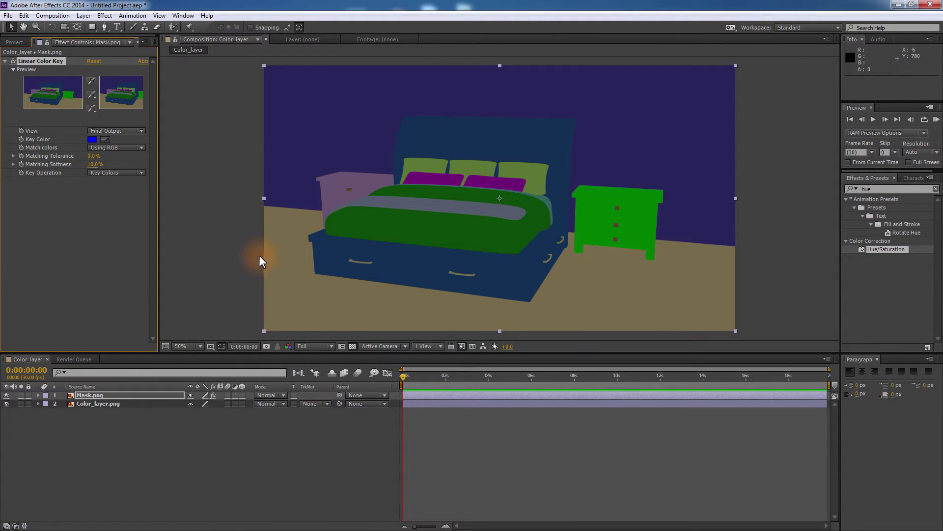
pyautogui.click(105, 141)
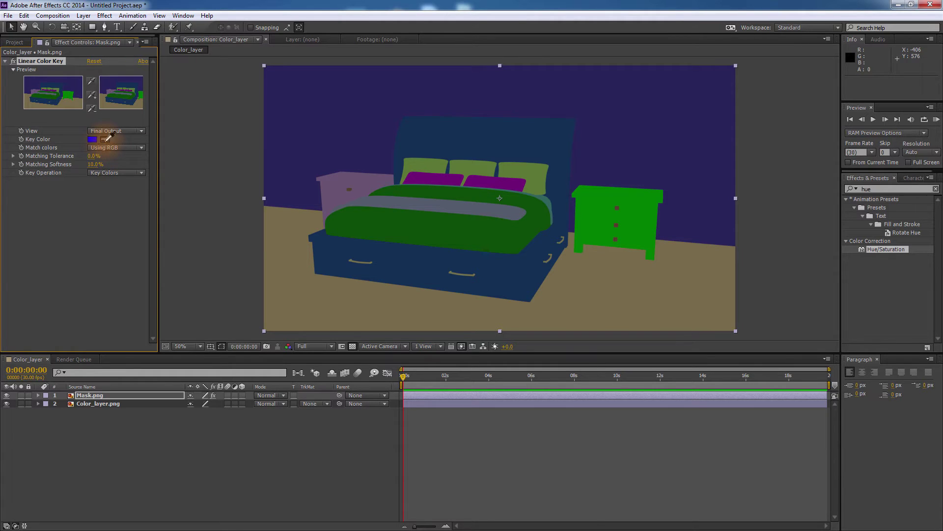
pyautogui.click(588, 210)
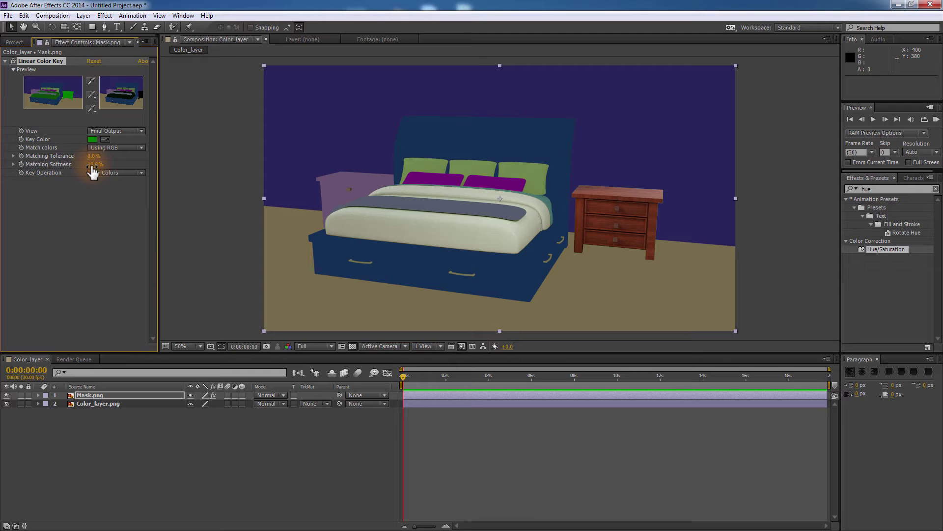
pyautogui.moveTo(92, 171); pyautogui.dragTo(83, 163)
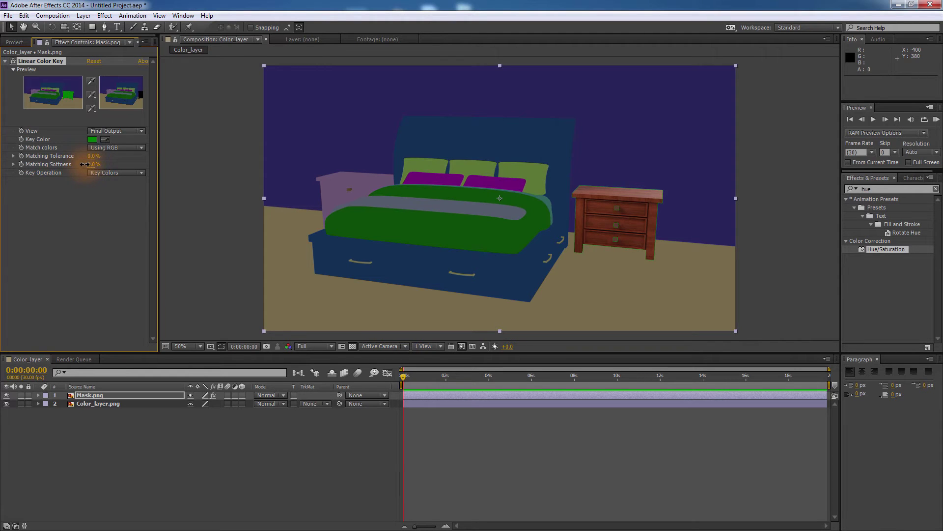
pyautogui.click(13, 60)
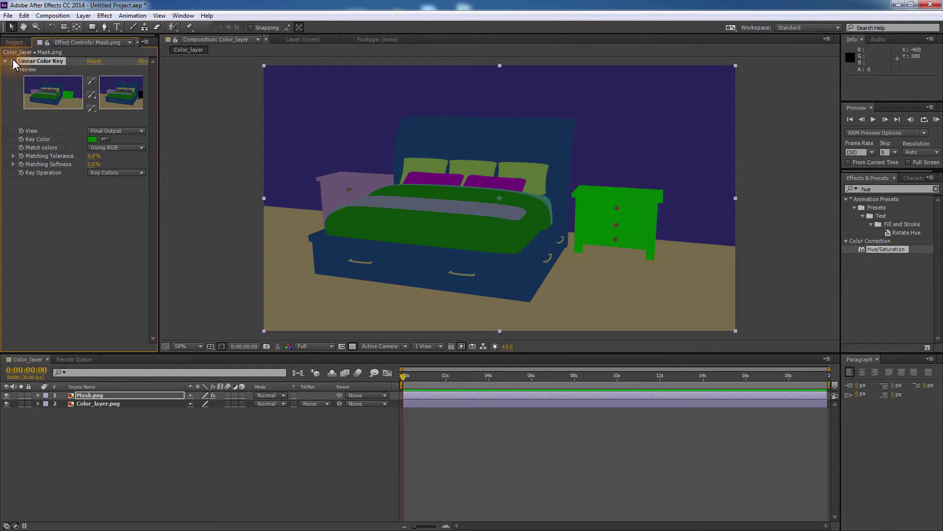
pyautogui.click(13, 60)
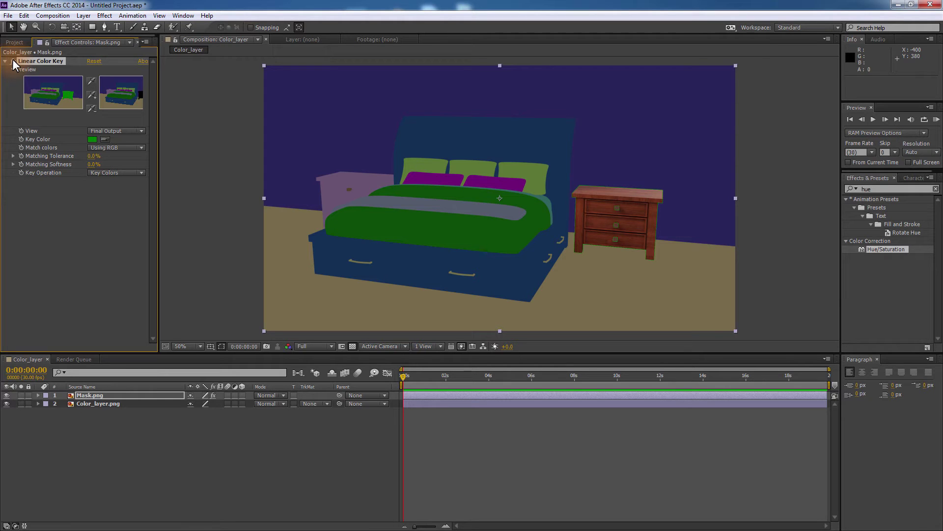
pyautogui.rightClick(217, 424)
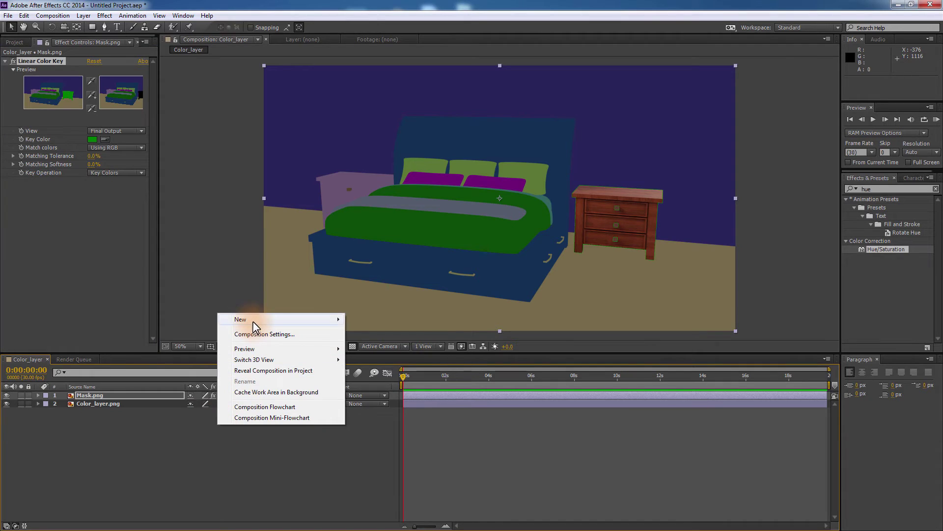
# - Add a new adjustment layer and move it below Mask.png
pyautogui.moveTo(252, 320)
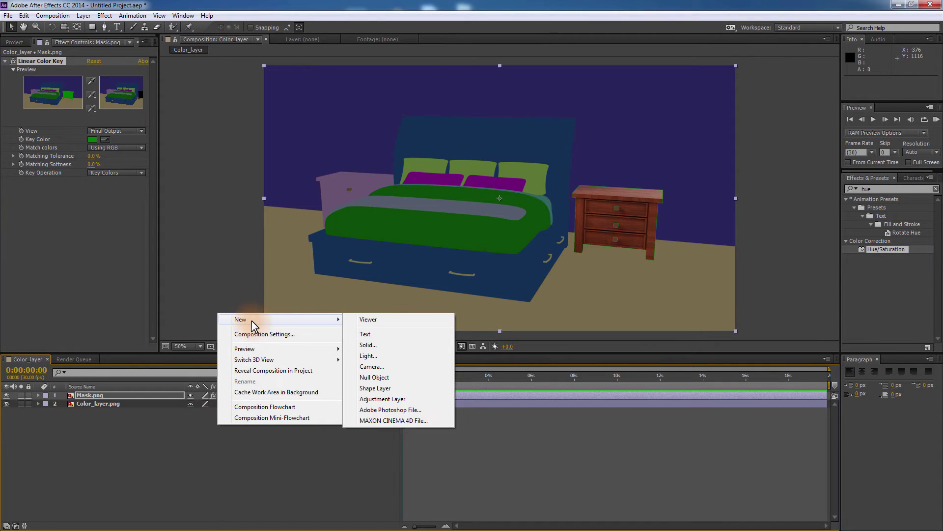
pyautogui.click(381, 398)
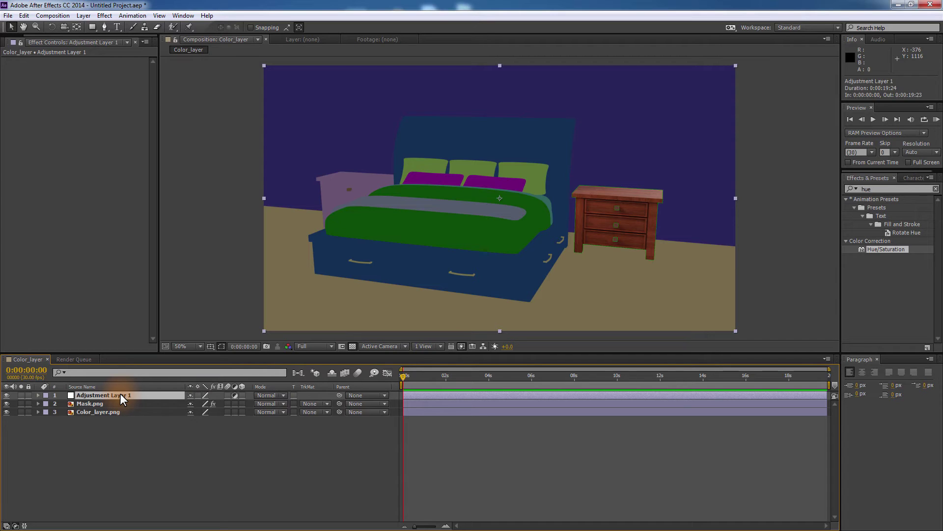
pyautogui.moveTo(120, 394); pyautogui.dragTo(121, 403)
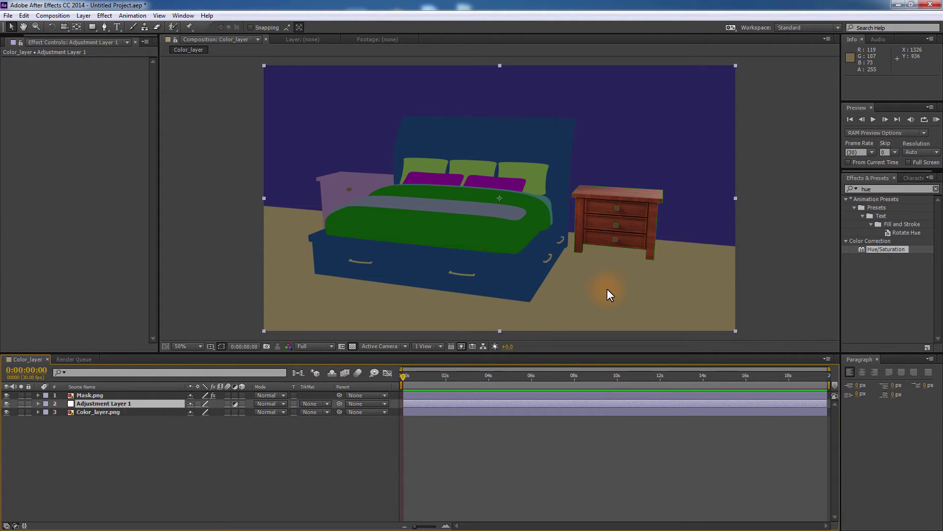
# - Apply Curves to the adjustment layer and raise the curve's midpoint to brighten the image
pyautogui.press('BackSpace')
pyautogui.press('BackSpace')
pyautogui.press('BackSpace')
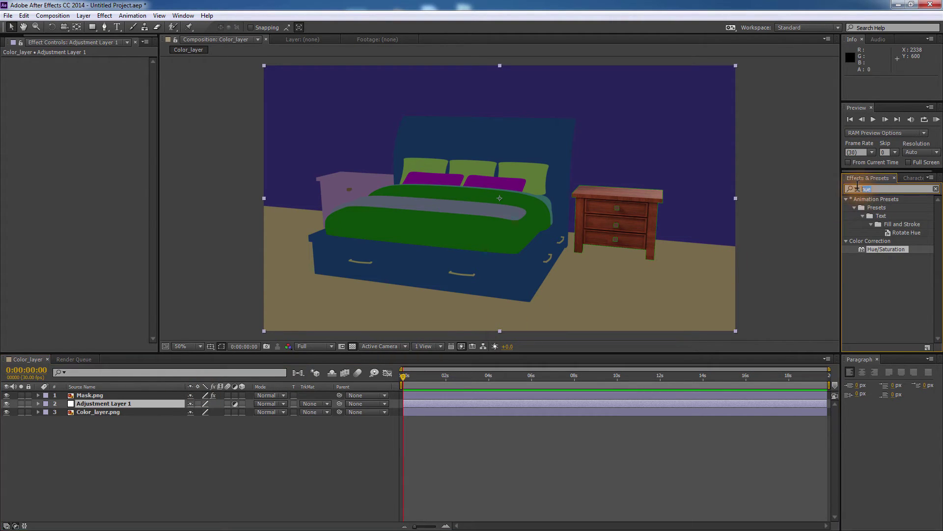
pyautogui.click(850, 190)
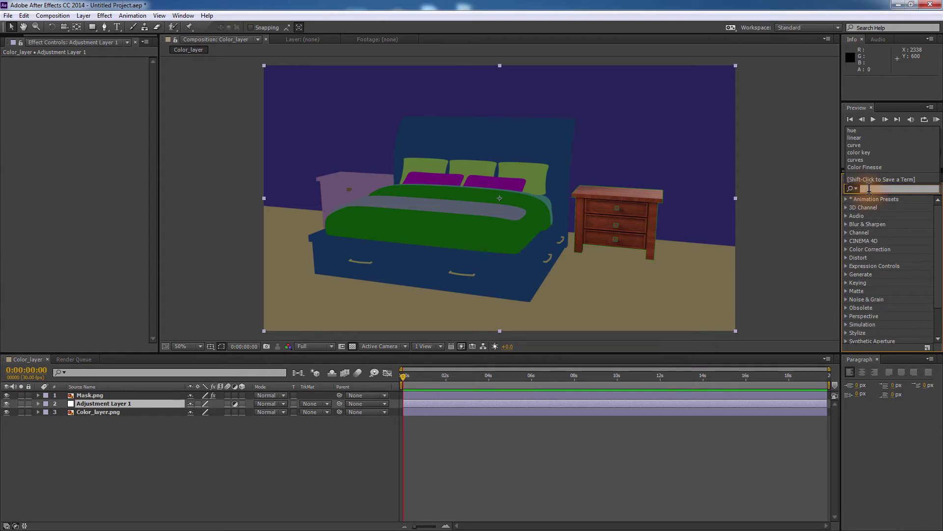
pyautogui.write('cu')
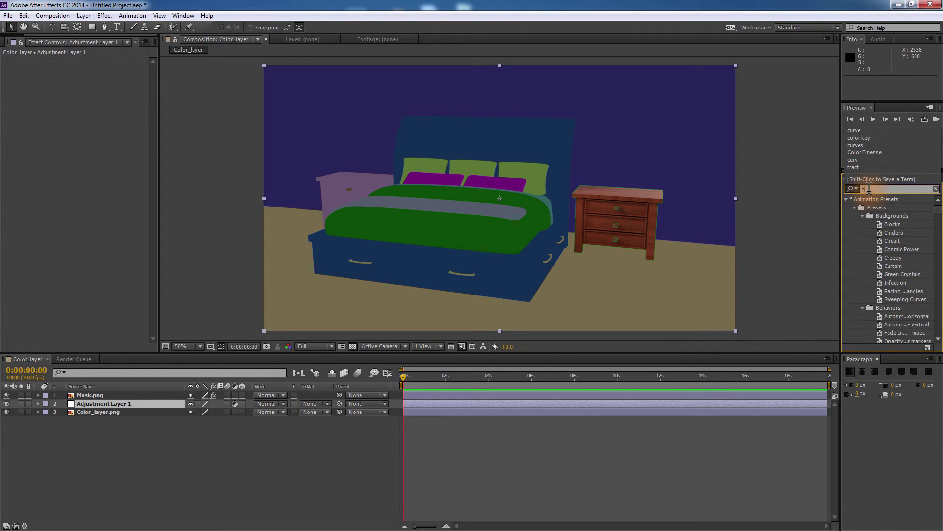
pyautogui.write('rve')
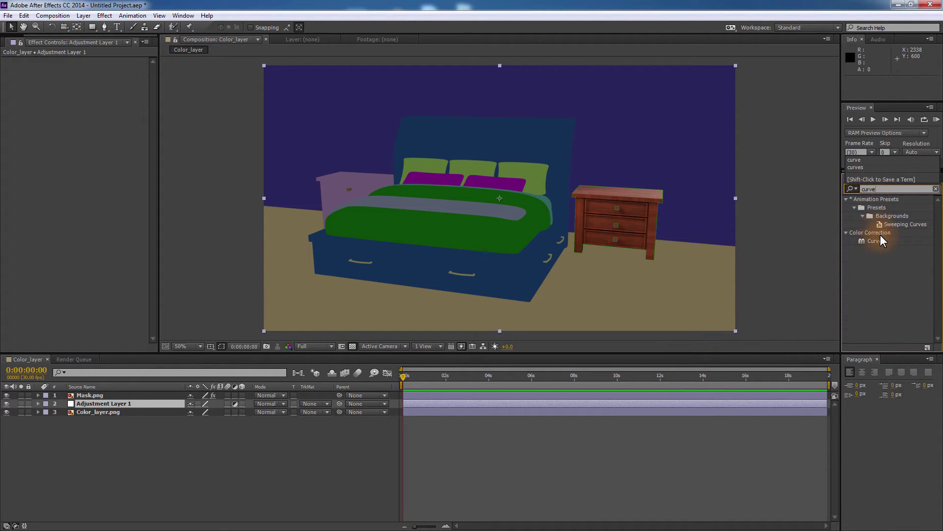
pyautogui.moveTo(876, 241); pyautogui.dragTo(137, 402)
pyautogui.click(83, 161)
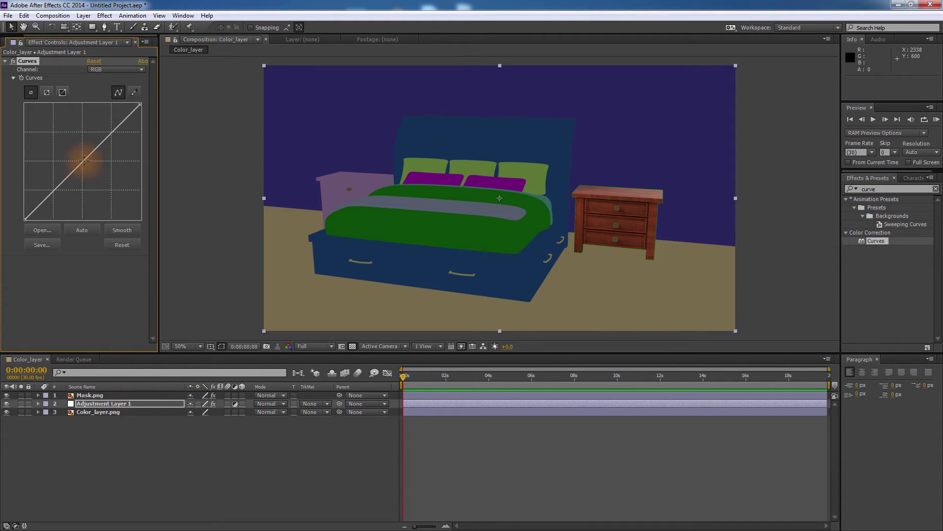
pyautogui.moveTo(83, 161); pyautogui.dragTo(79, 151)
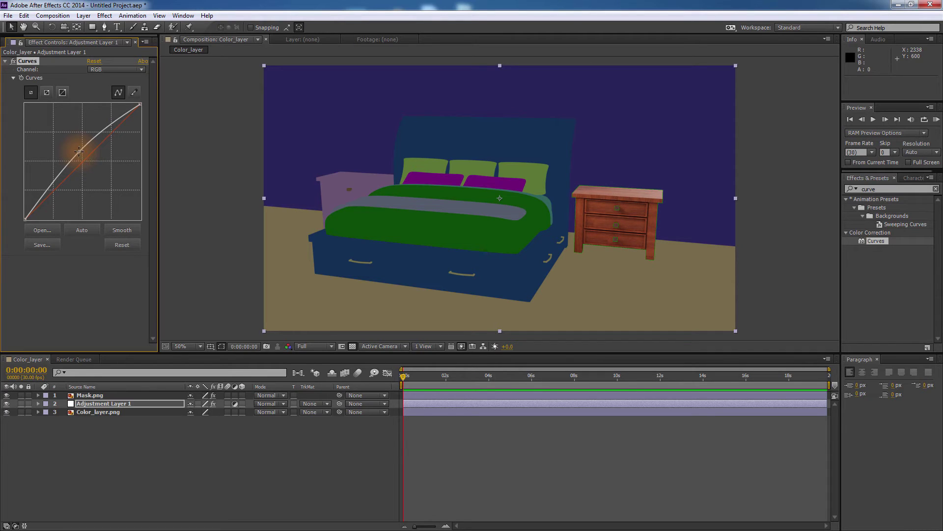
# - Apply Hue/Saturation with master hue 17° and set the layer's matte to Mask.png's inverted alpha
pyautogui.doubleClick(888, 189)
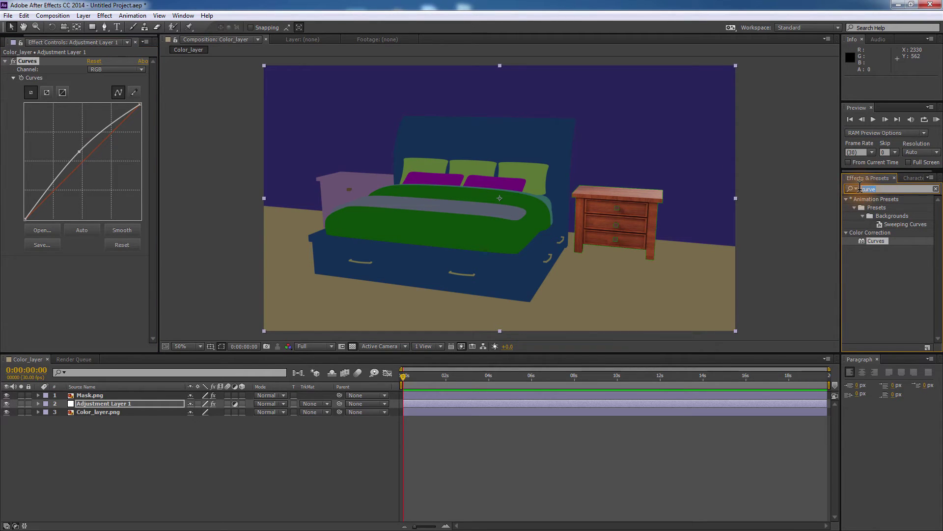
pyautogui.write('hue')
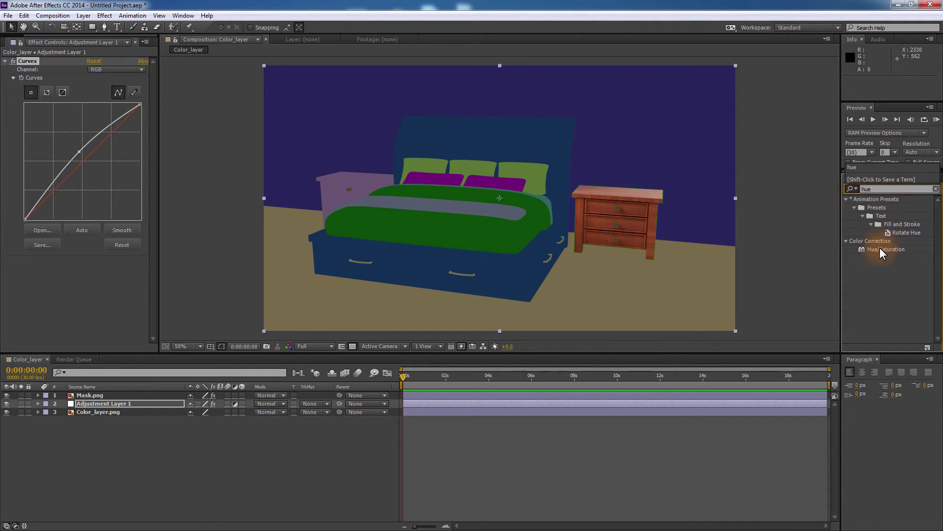
pyautogui.moveTo(880, 248); pyautogui.dragTo(148, 400)
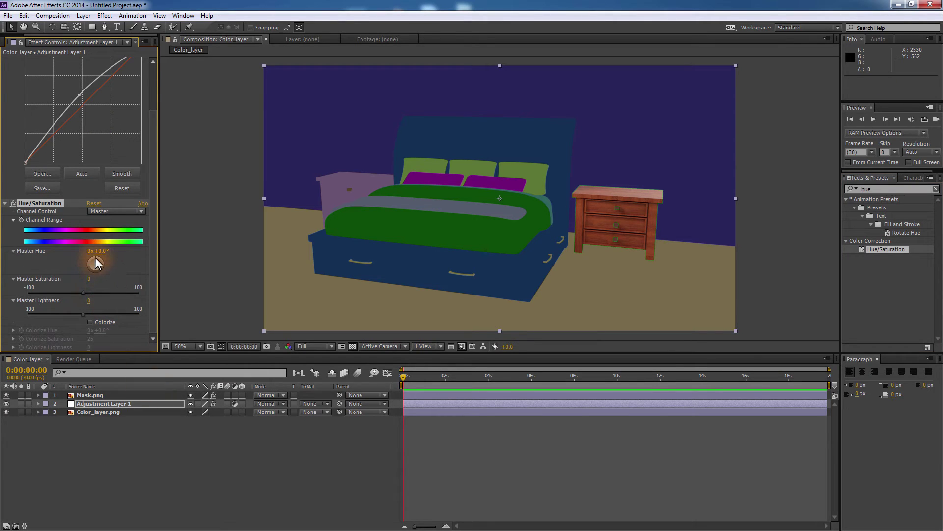
pyautogui.moveTo(96, 256); pyautogui.dragTo(95, 257)
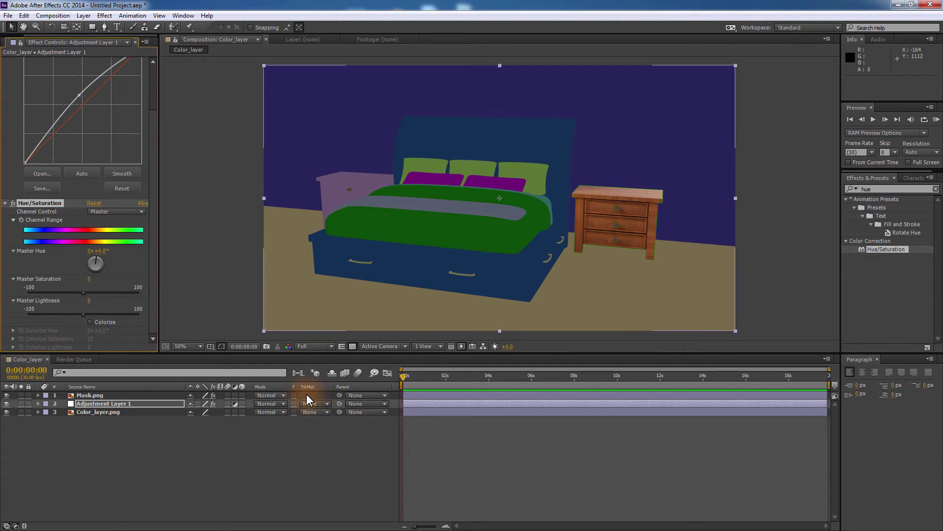
pyautogui.click(325, 403)
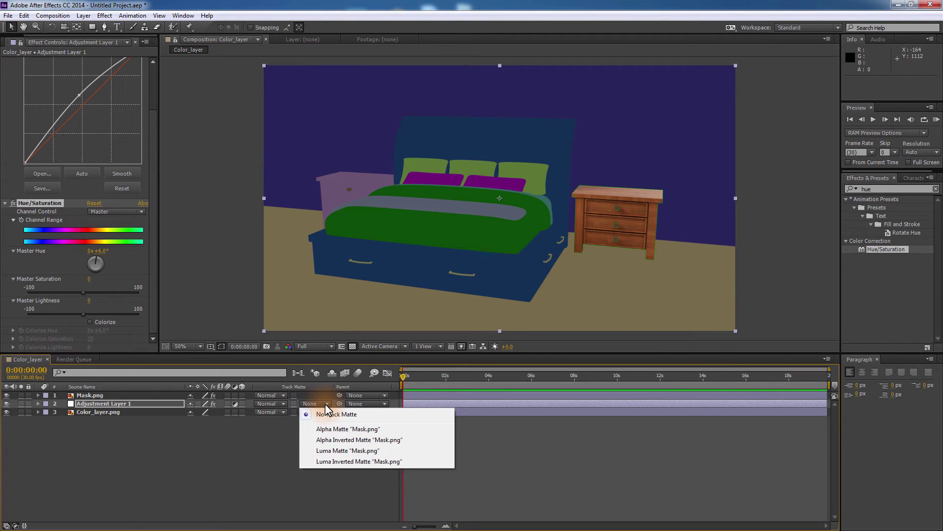
pyautogui.click(350, 439)
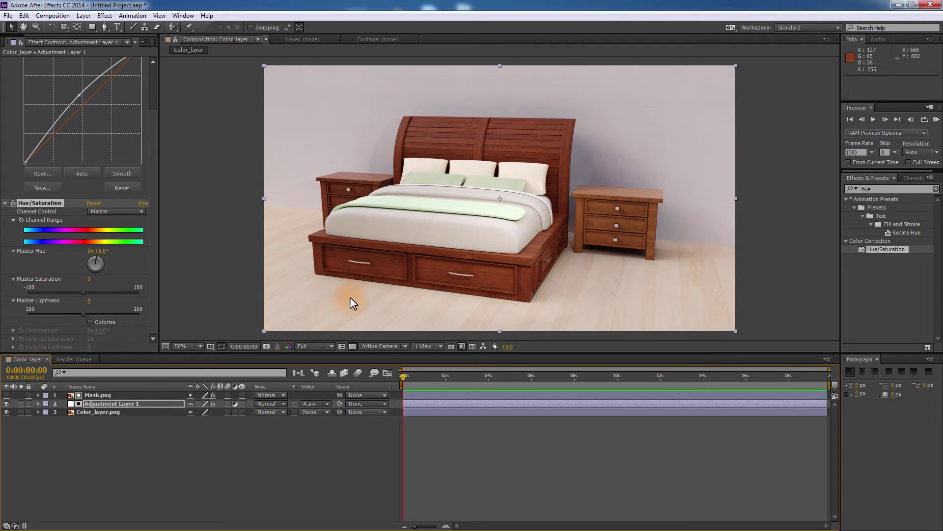
# - Toggle Adjustment Layer 1 and Mask.png visibility to compare the nightstand with and without adjustment
pyautogui.click(7, 404)
pyautogui.click(6, 404)
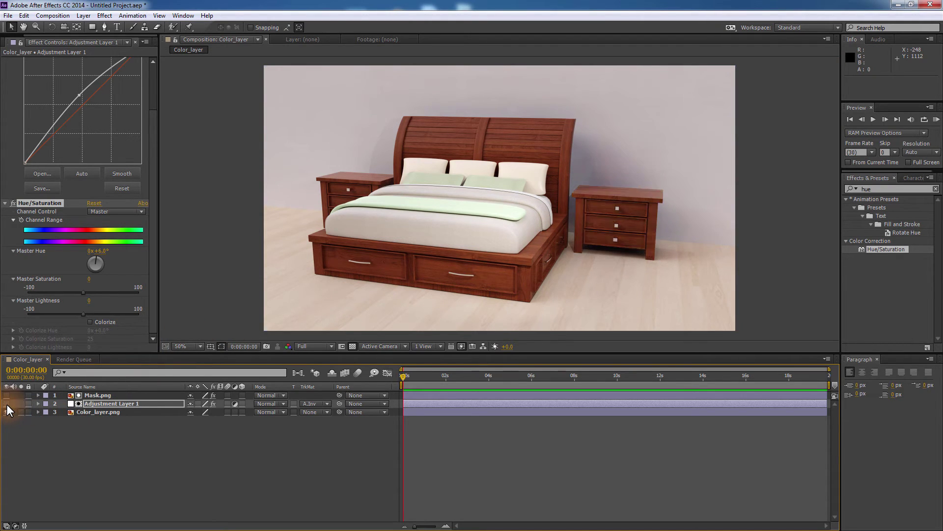
pyautogui.click(6, 404)
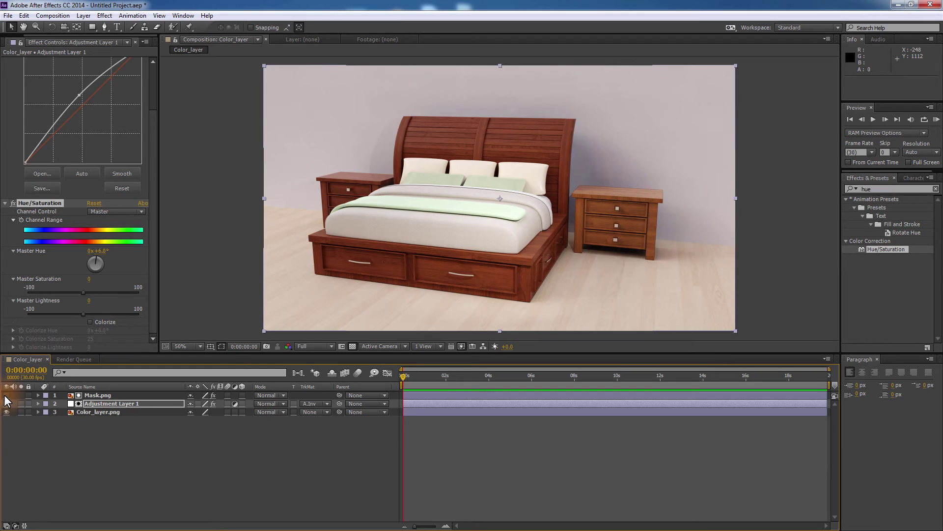
pyautogui.click(6, 395)
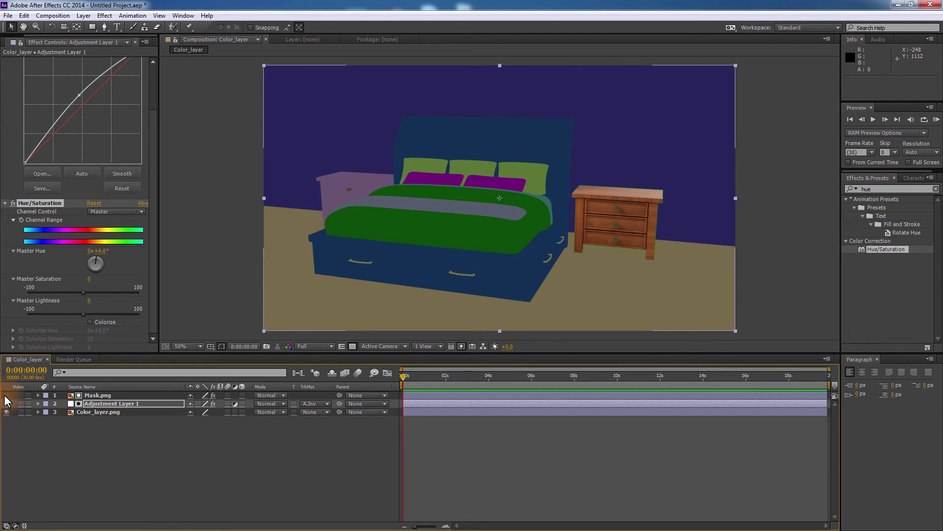
pyautogui.click(6, 395)
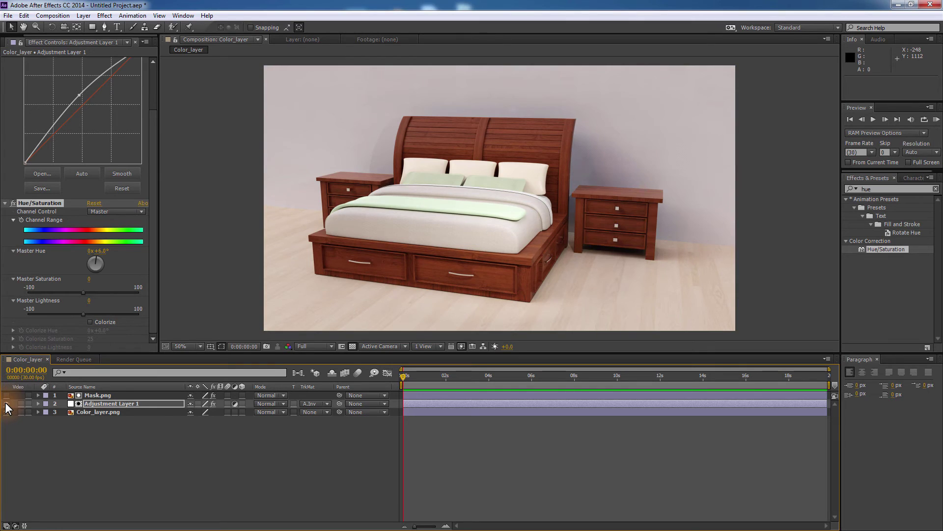
pyautogui.click(6, 403)
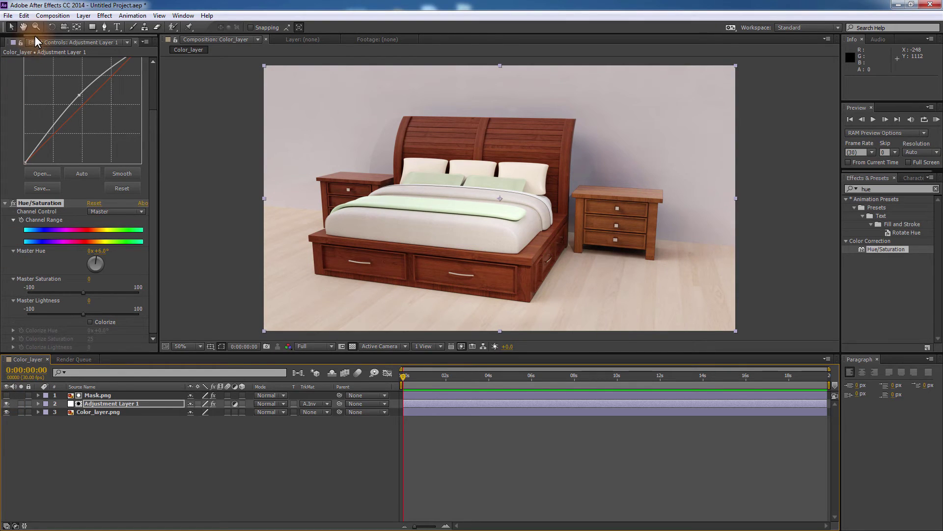
pyautogui.moveTo(34, 36); pyautogui.dragTo(13, 36)
# - Add another Mask.png on top and key out the pillow colour with 0% matching softness
pyautogui.click(10, 43)
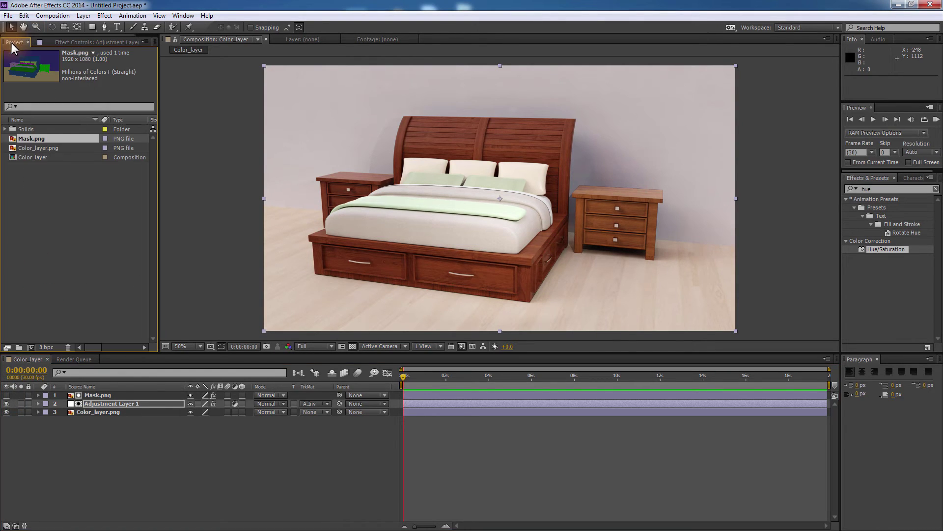
pyautogui.moveTo(24, 137); pyautogui.dragTo(97, 393)
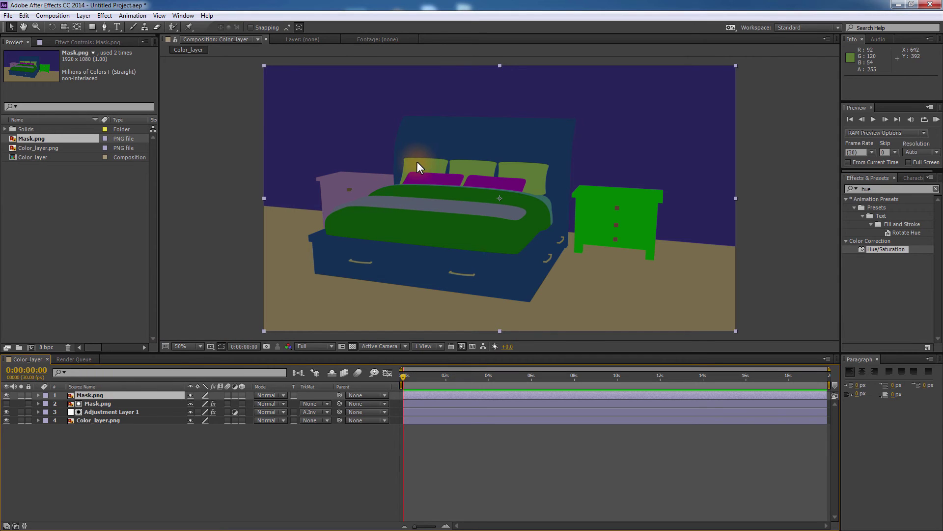
pyautogui.click(109, 16)
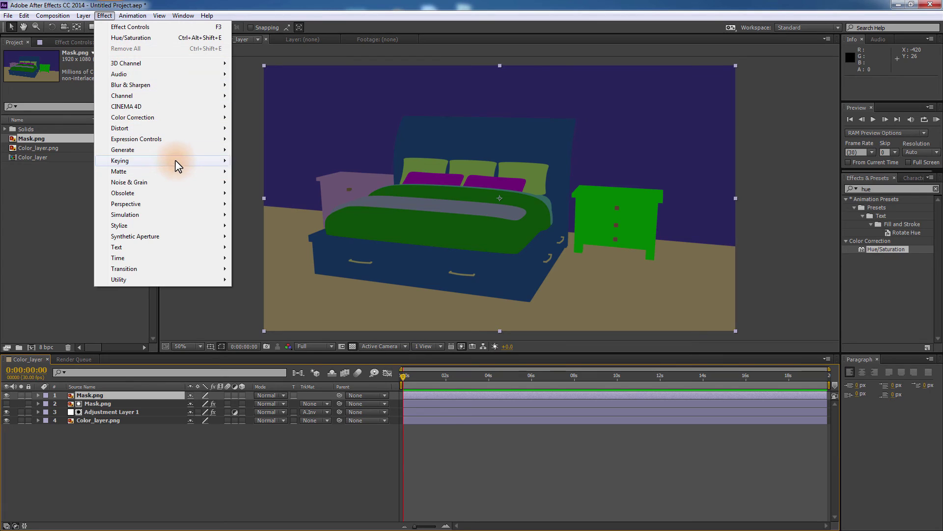
pyautogui.moveTo(177, 161)
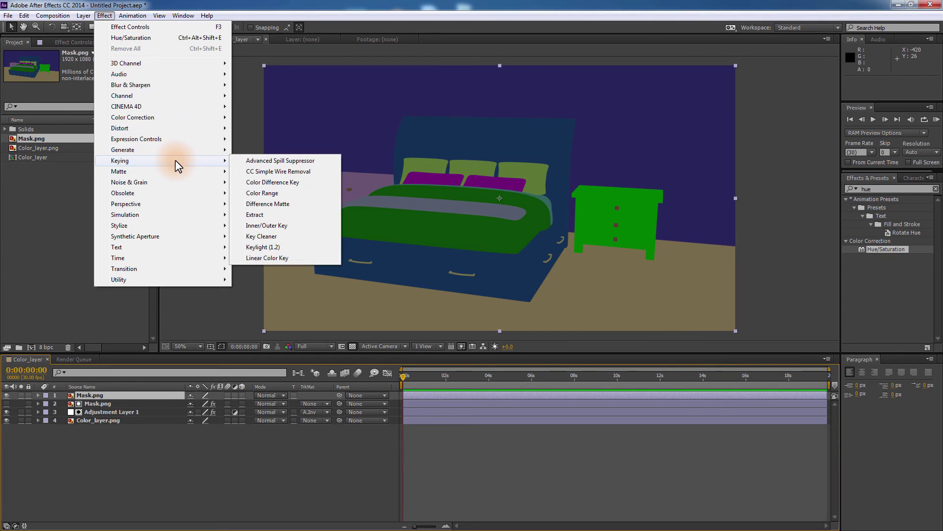
pyautogui.click(273, 258)
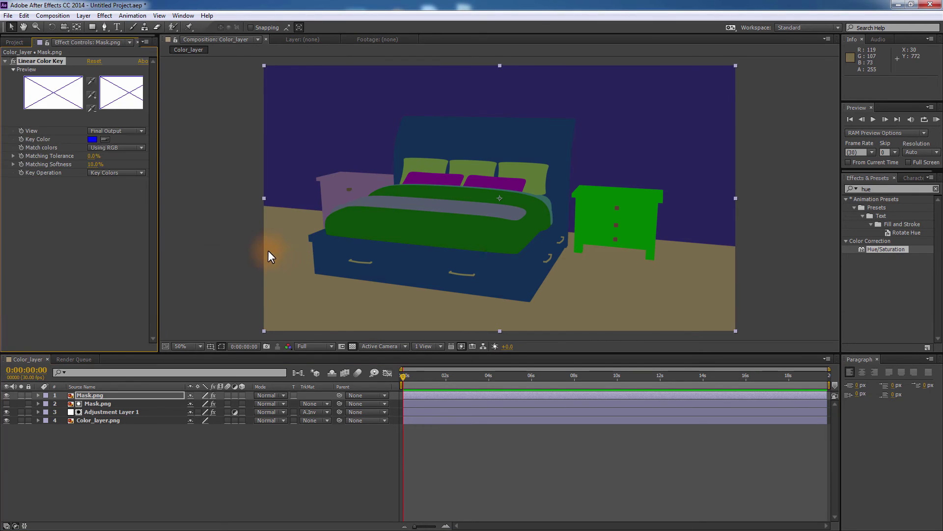
pyautogui.click(106, 139)
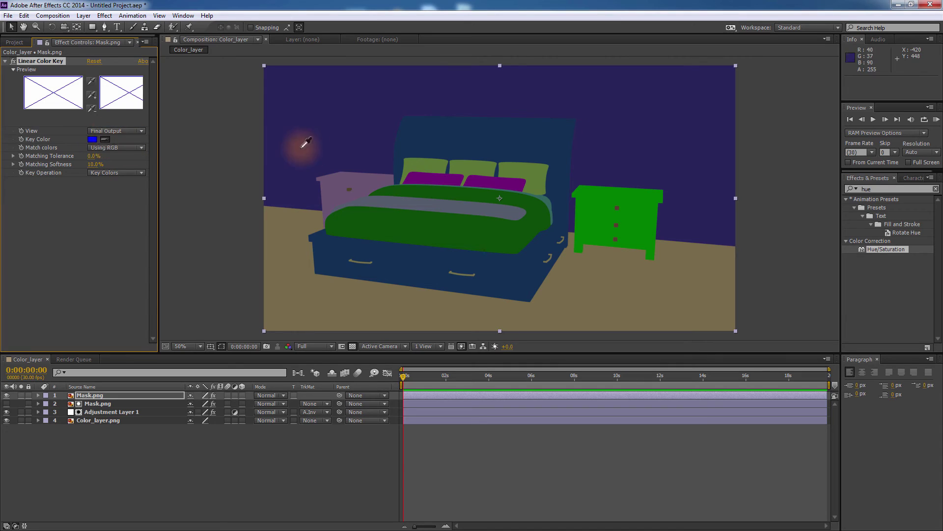
pyautogui.click(419, 161)
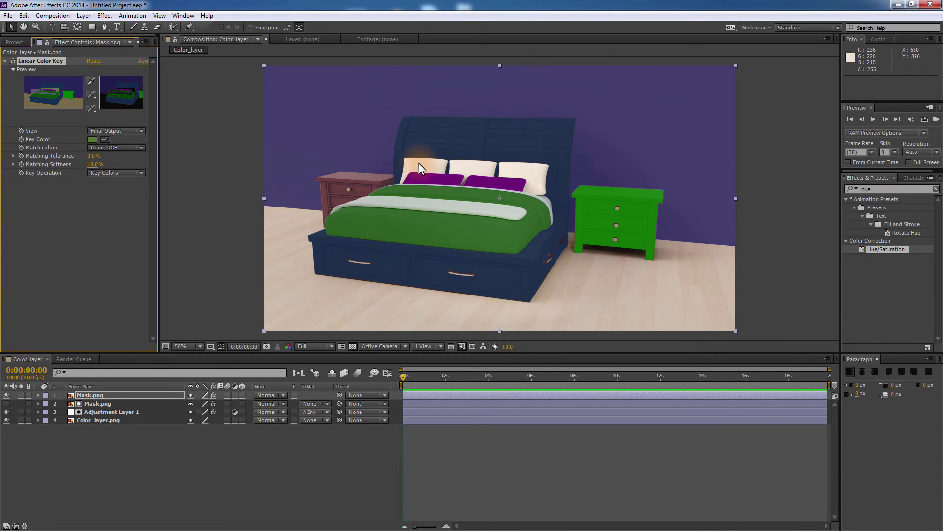
pyautogui.click(94, 164)
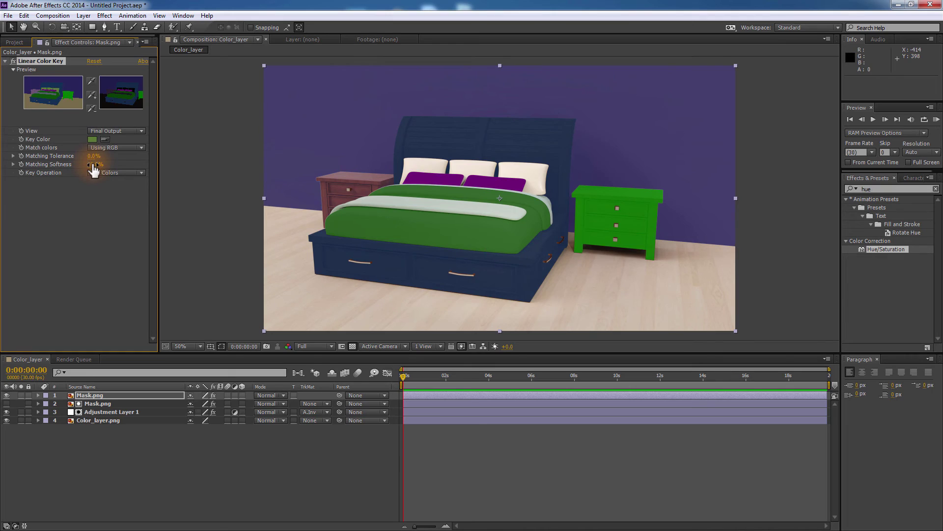
pyautogui.moveTo(93, 165); pyautogui.dragTo(86, 164)
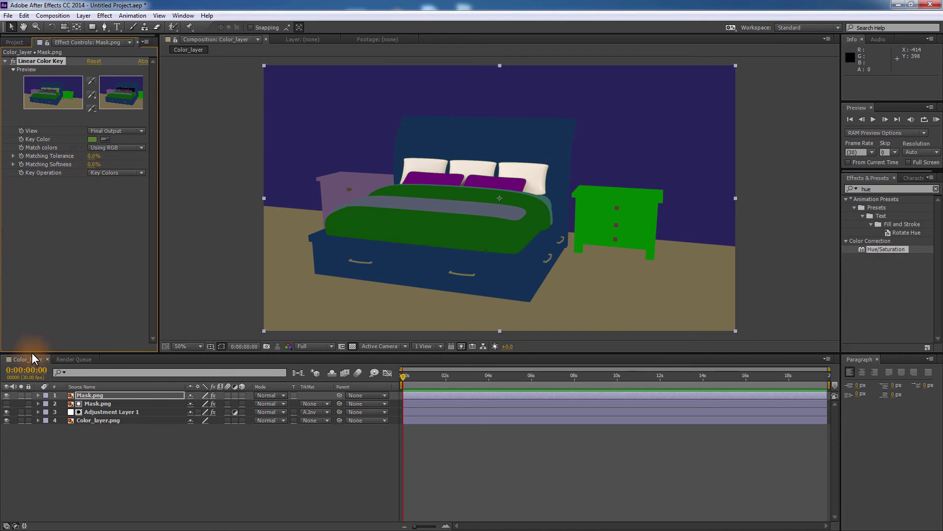
# - Toggle the top mask copy's visibility to check the pillow key, leaving it shown
pyautogui.click(6, 397)
pyautogui.click(6, 395)
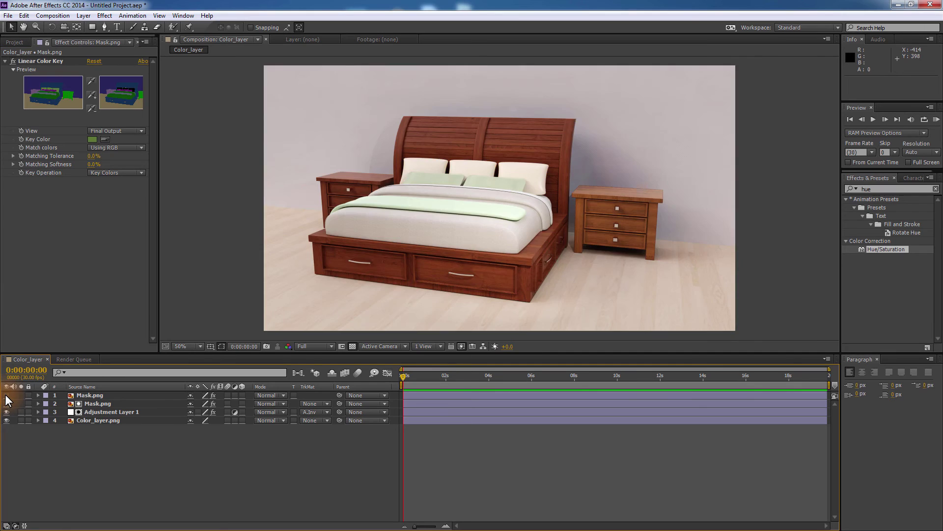
pyautogui.click(6, 396)
pyautogui.click(6, 396)
pyautogui.click(6, 395)
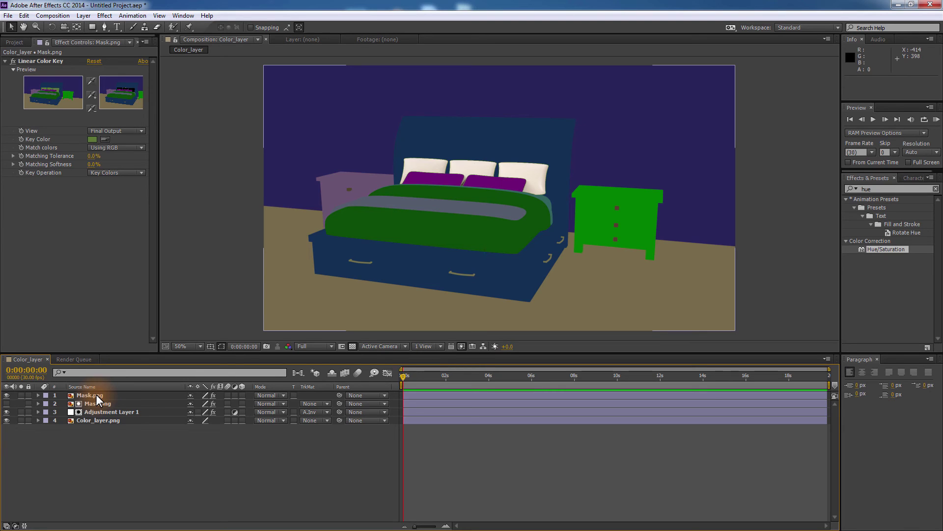
# - Add a new adjustment layer and place it directly below Mask.png
pyautogui.rightClick(140, 449)
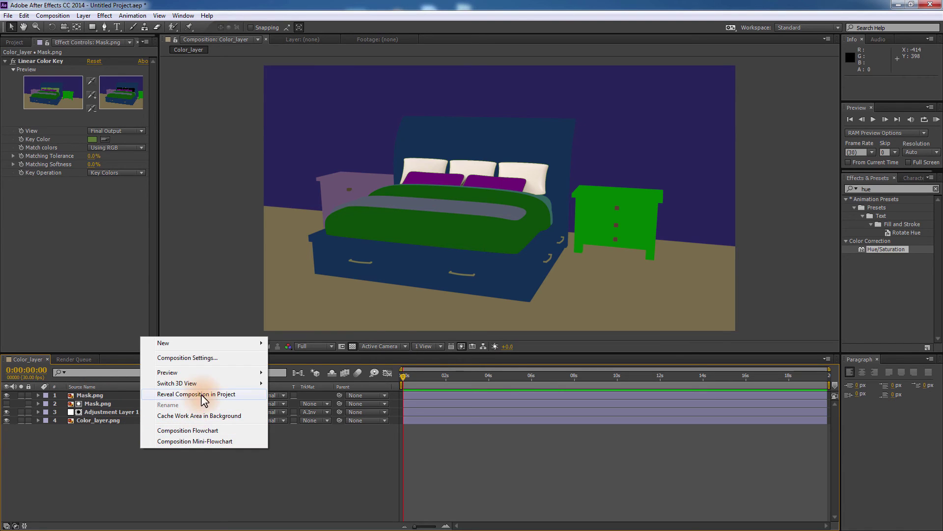
pyautogui.moveTo(202, 345)
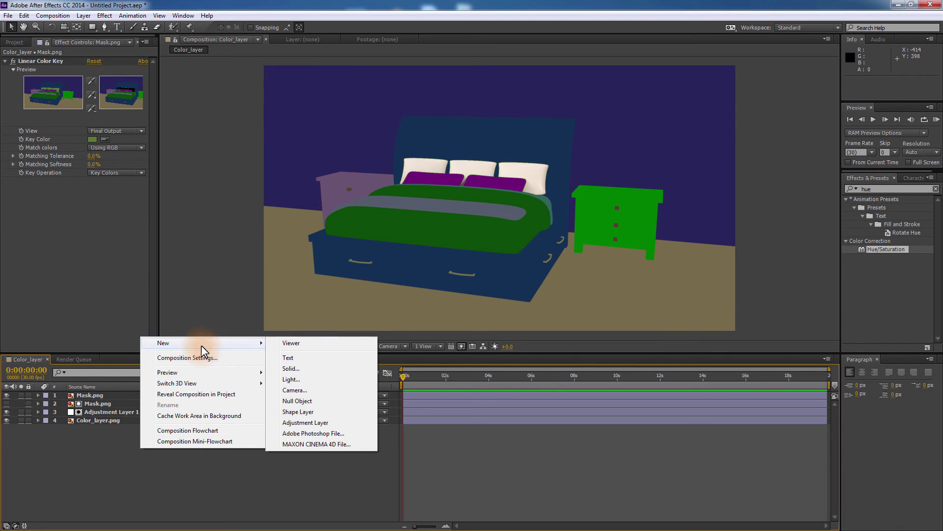
pyautogui.click(308, 419)
pyautogui.moveTo(94, 395); pyautogui.dragTo(94, 404)
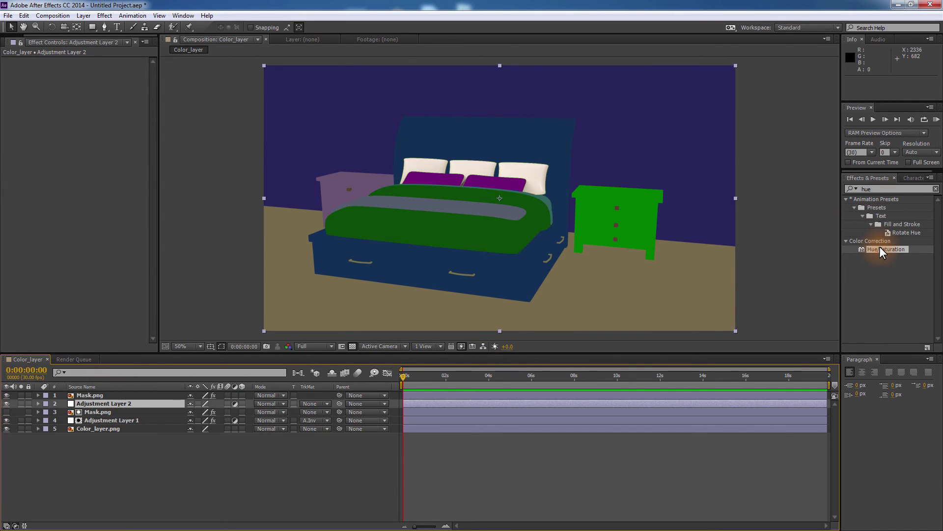
# - Apply Hue/Saturation with Colorize on and shift the hue toward orange-peach
pyautogui.moveTo(879, 248); pyautogui.dragTo(126, 402)
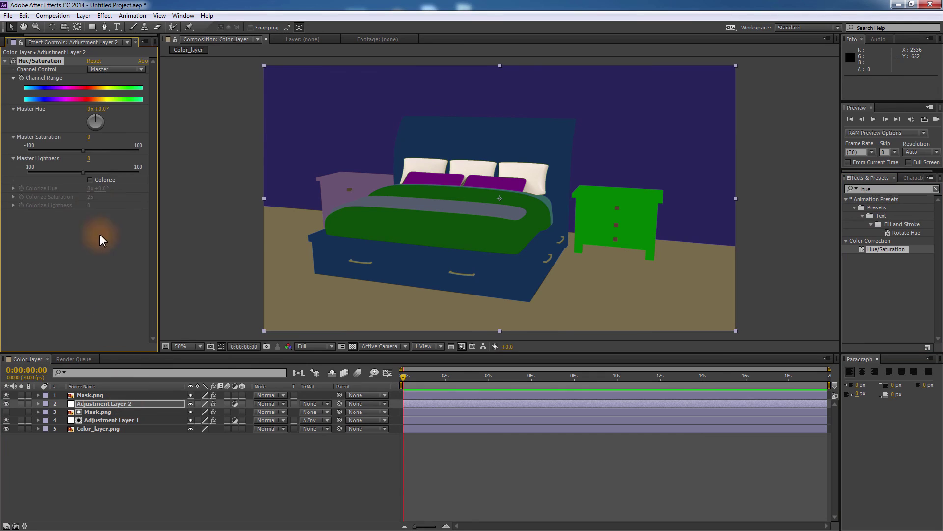
pyautogui.click(90, 180)
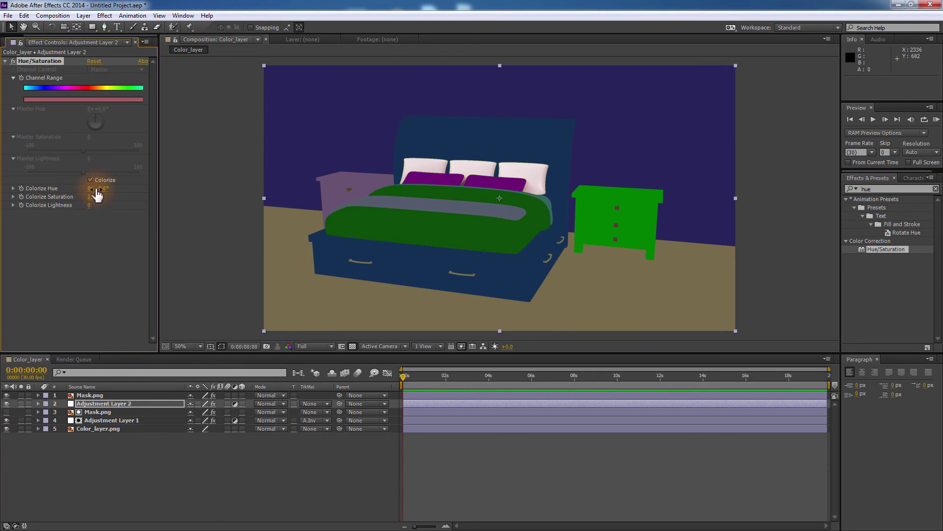
pyautogui.moveTo(97, 193)
pyautogui.mouseDown()
pyautogui.moveTo(105, 190)
pyautogui.moveTo(81, 205)
pyautogui.moveTo(147, 186)
pyautogui.moveTo(98, 191)
pyautogui.moveTo(106, 191)
pyautogui.mouseUp()
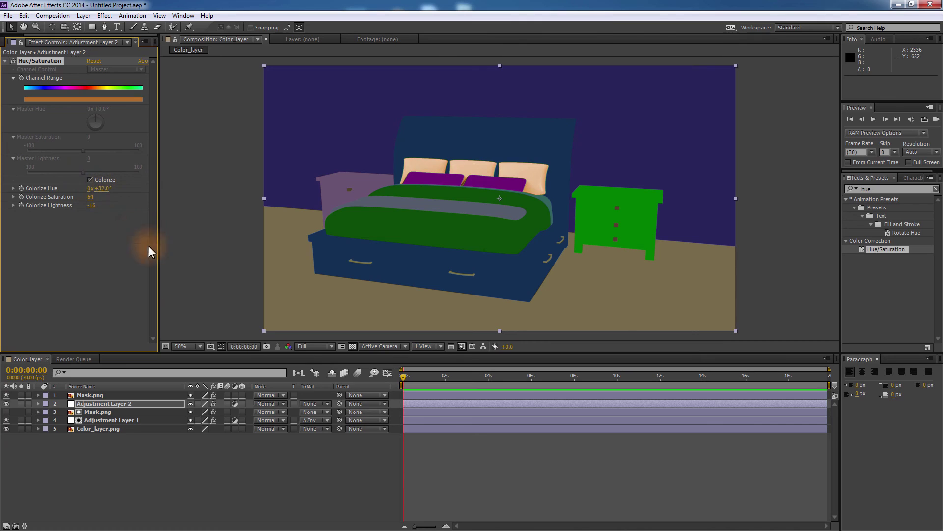
# - Set Adjustment Layer 2's track matte to Alpha Inverted Matte, checking the tint off and on
pyautogui.click(318, 404)
pyautogui.click(343, 438)
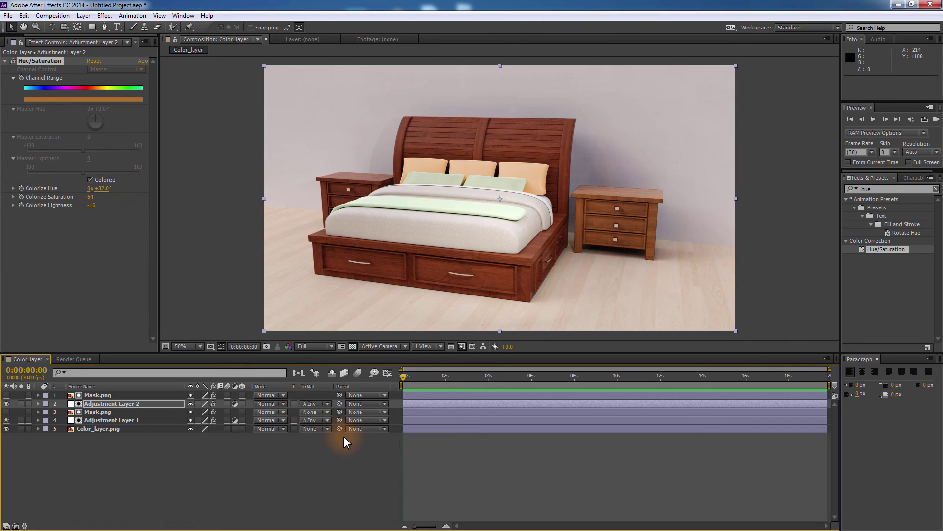
pyautogui.click(7, 404)
pyautogui.click(6, 403)
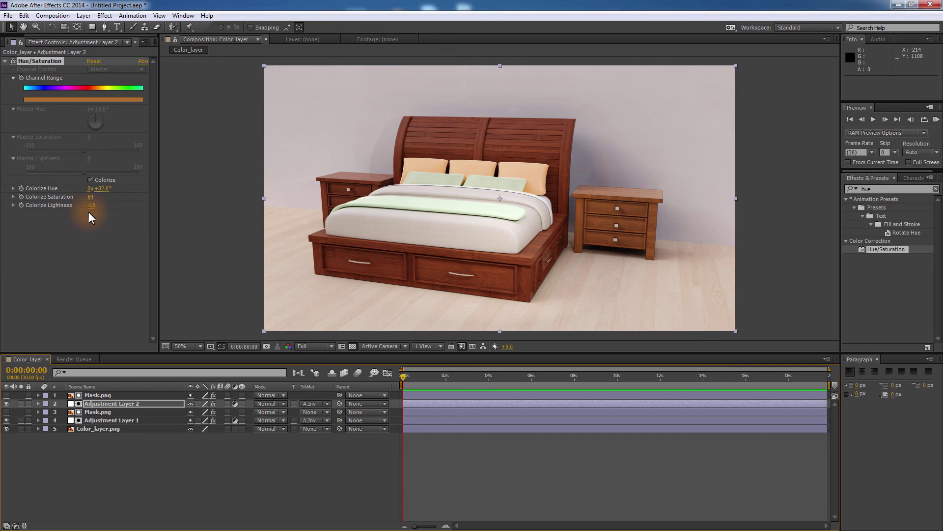
# - Fine-tune the pillow tint to lightness -10, hue 26°, then hide it and toggle the nightstand adjustment
pyautogui.moveTo(90, 205); pyautogui.dragTo(100, 196)
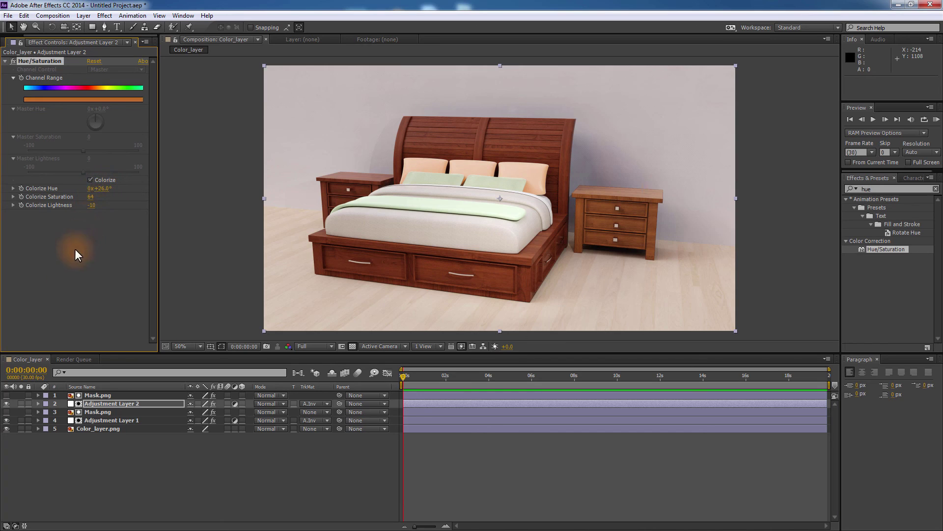
pyautogui.click(6, 403)
pyautogui.click(6, 421)
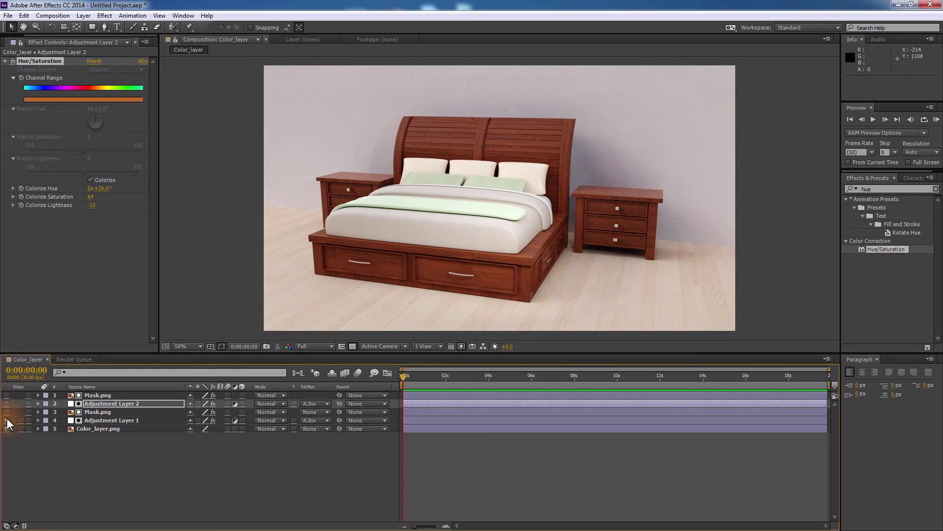